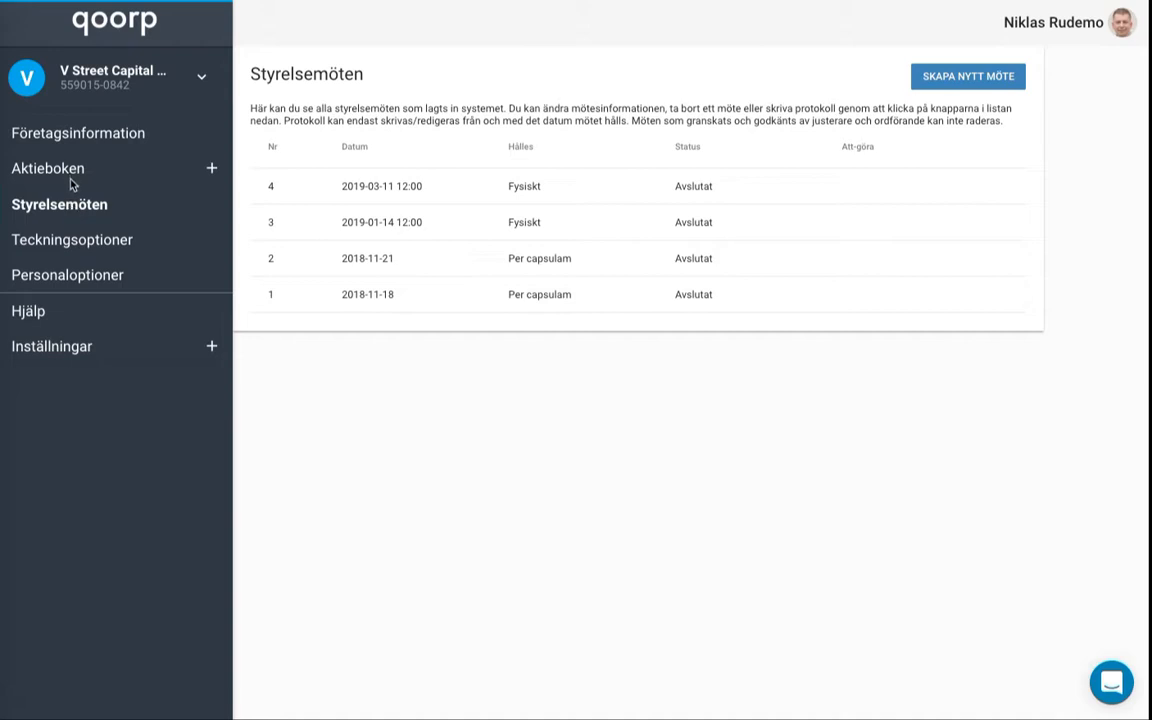
Step: Create a new physical board meeting using the Standardmöte template, keeping the suggested number, date, time and address
left_click(958, 80)
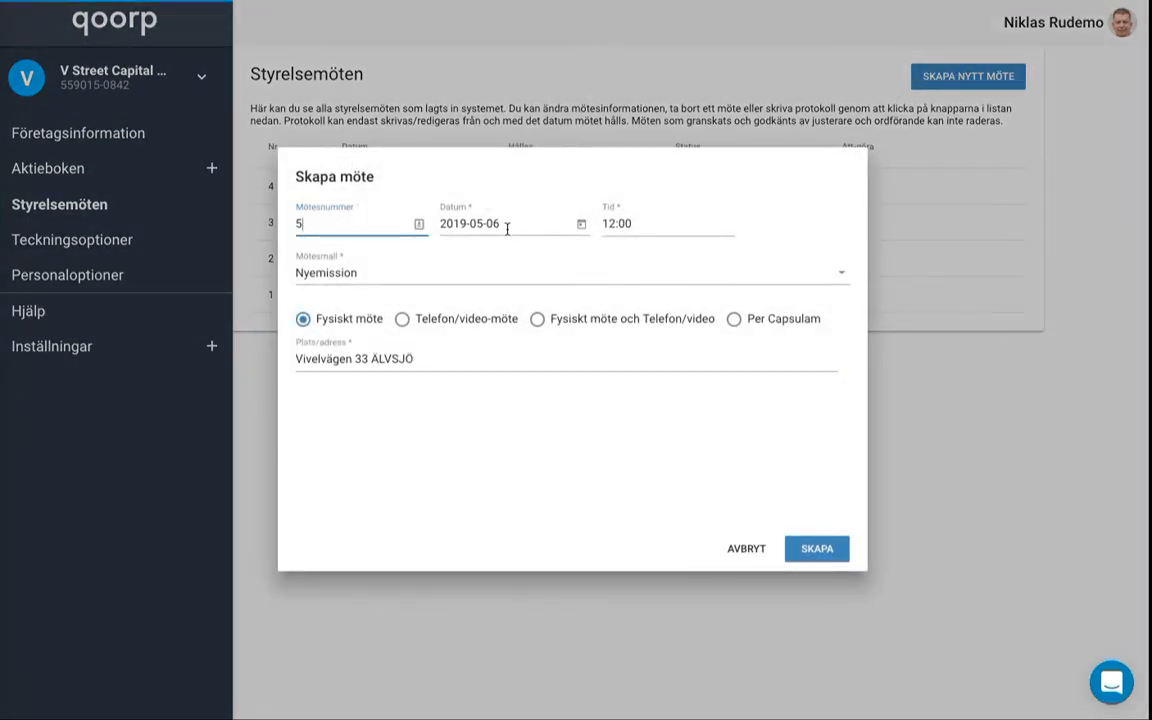
left_click(530, 279)
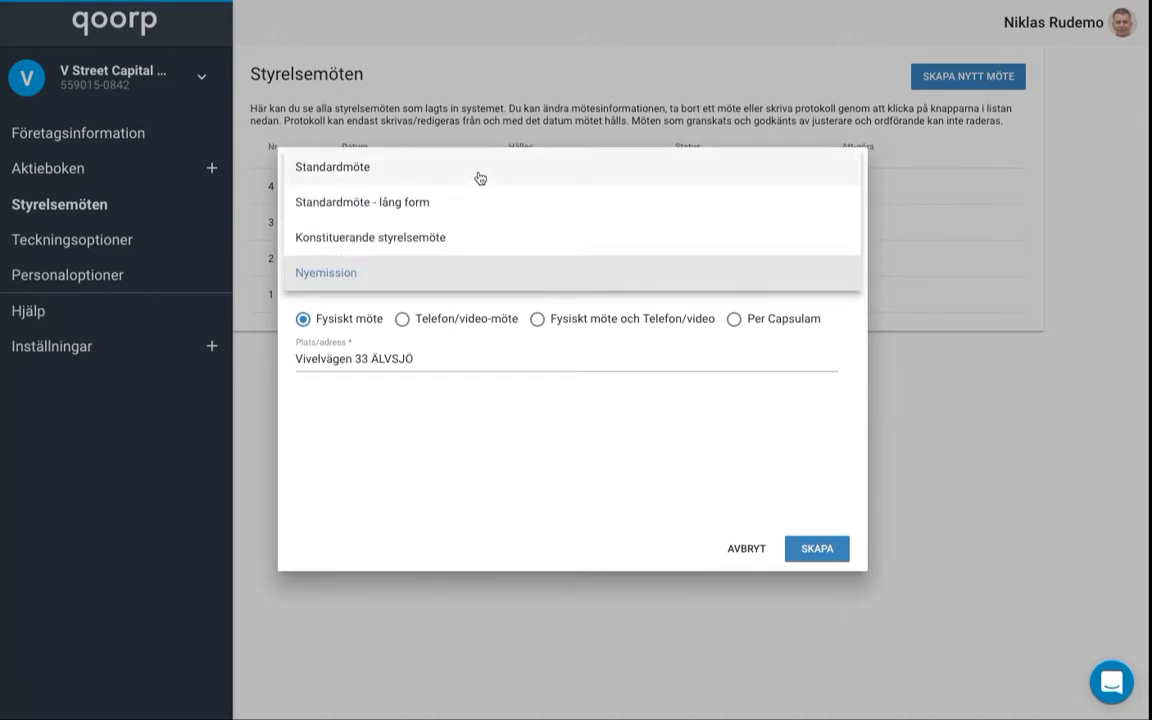
left_click(416, 177)
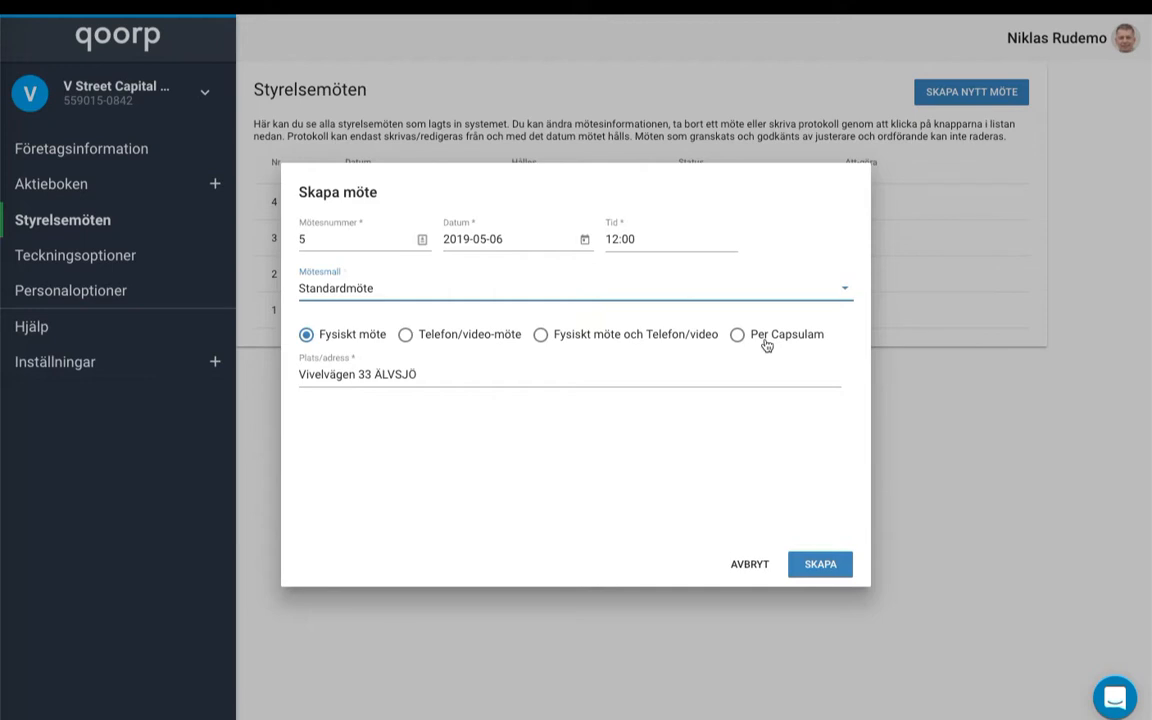
left_click(720, 377)
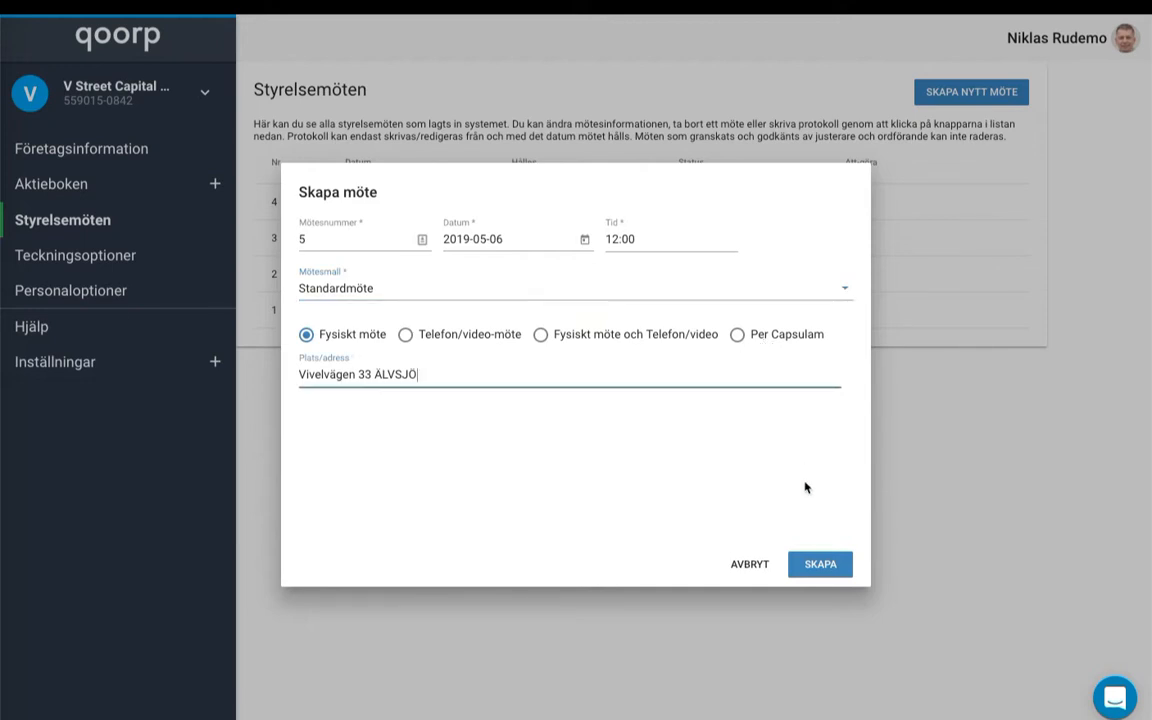
left_click(814, 566)
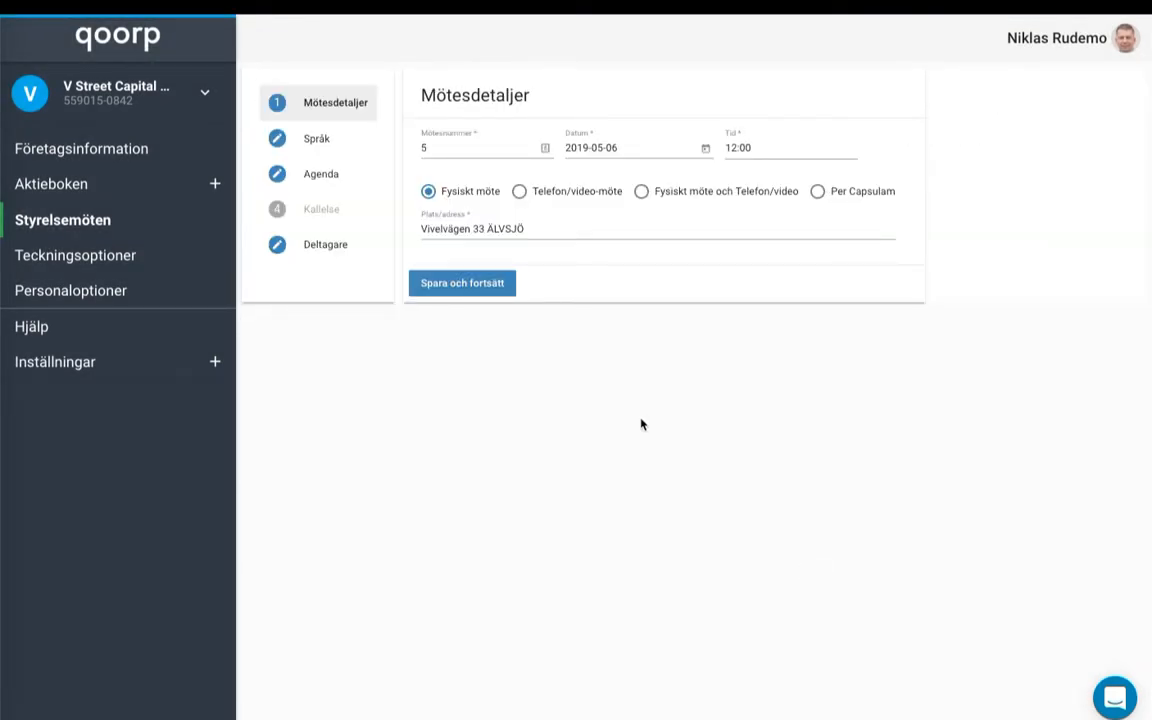
Step: Save the meeting details and set the meeting language to Svenska och engelska
left_click(481, 284)
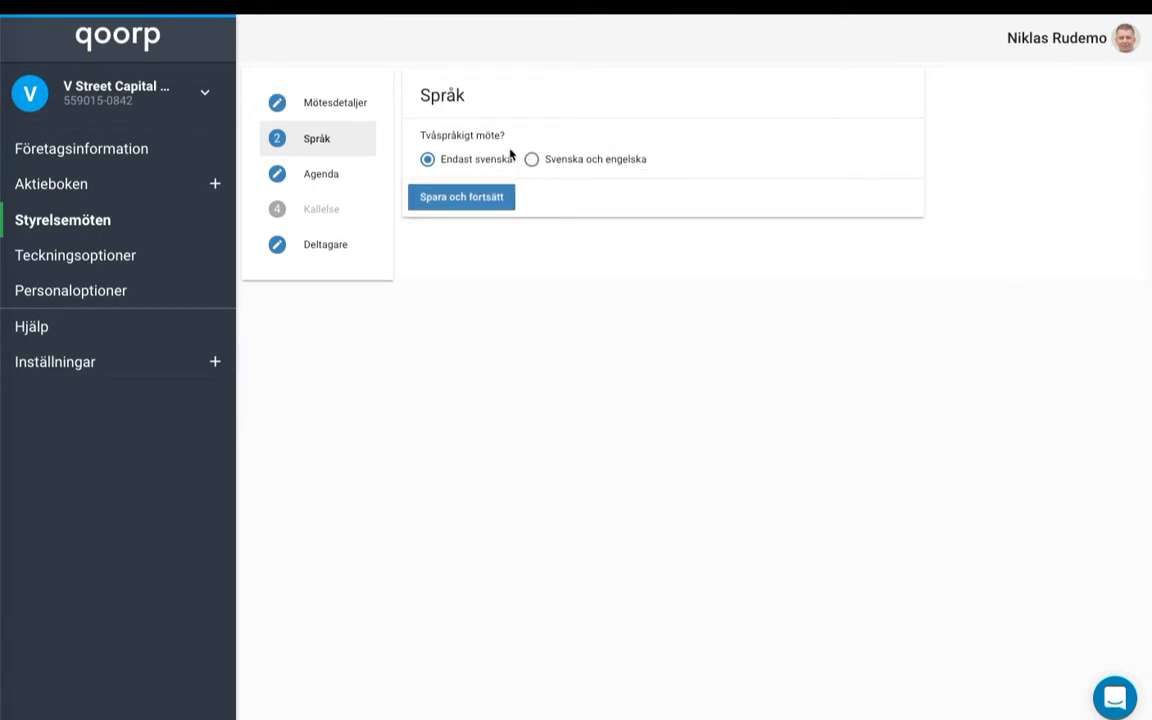
left_click(531, 160)
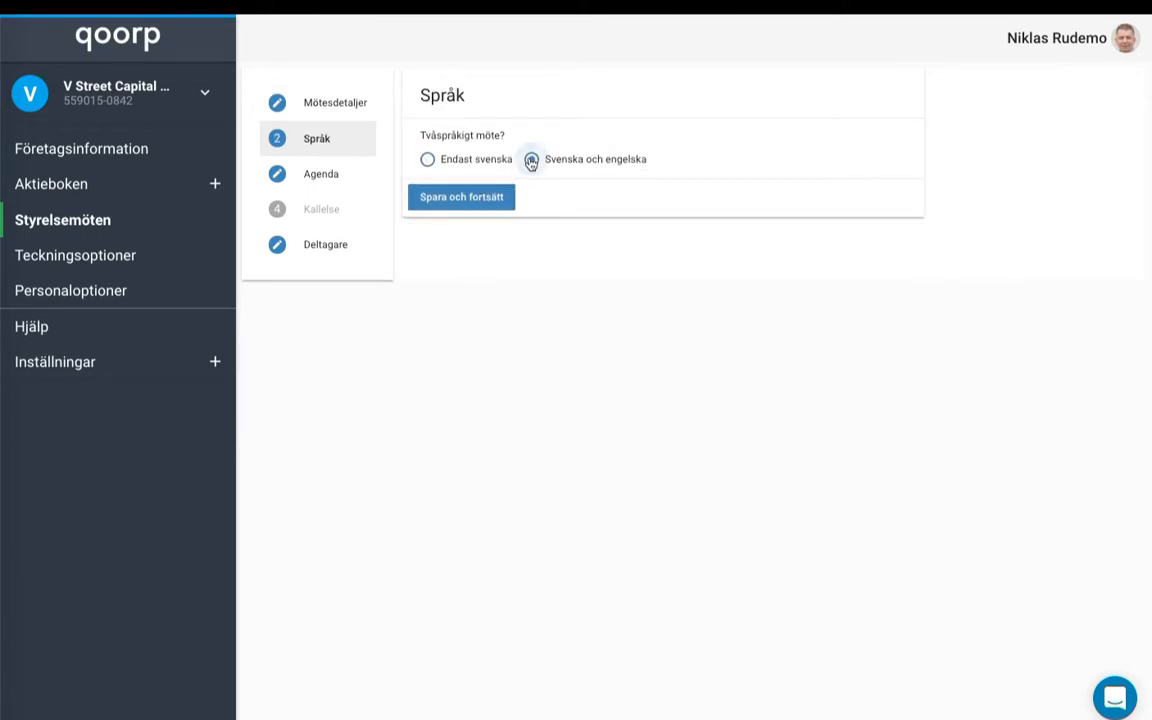
left_click(476, 200)
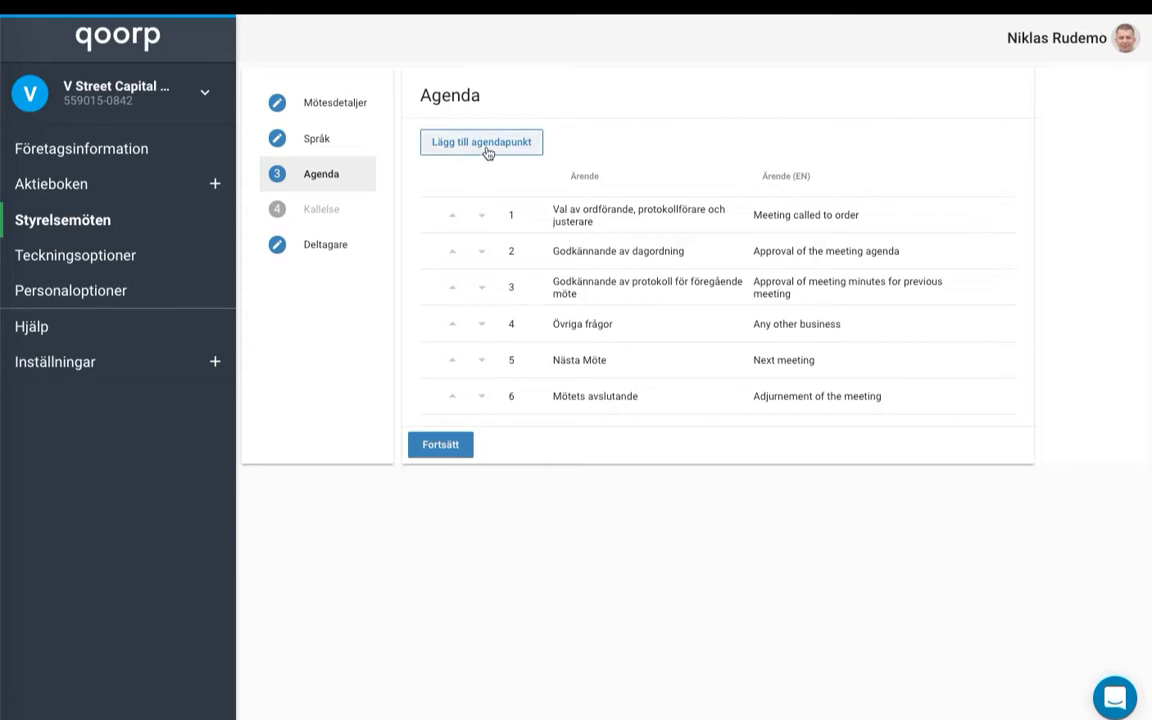
Step: Add Budget to the agenda as item 4 and continue to the meeting notice
left_click(487, 148)
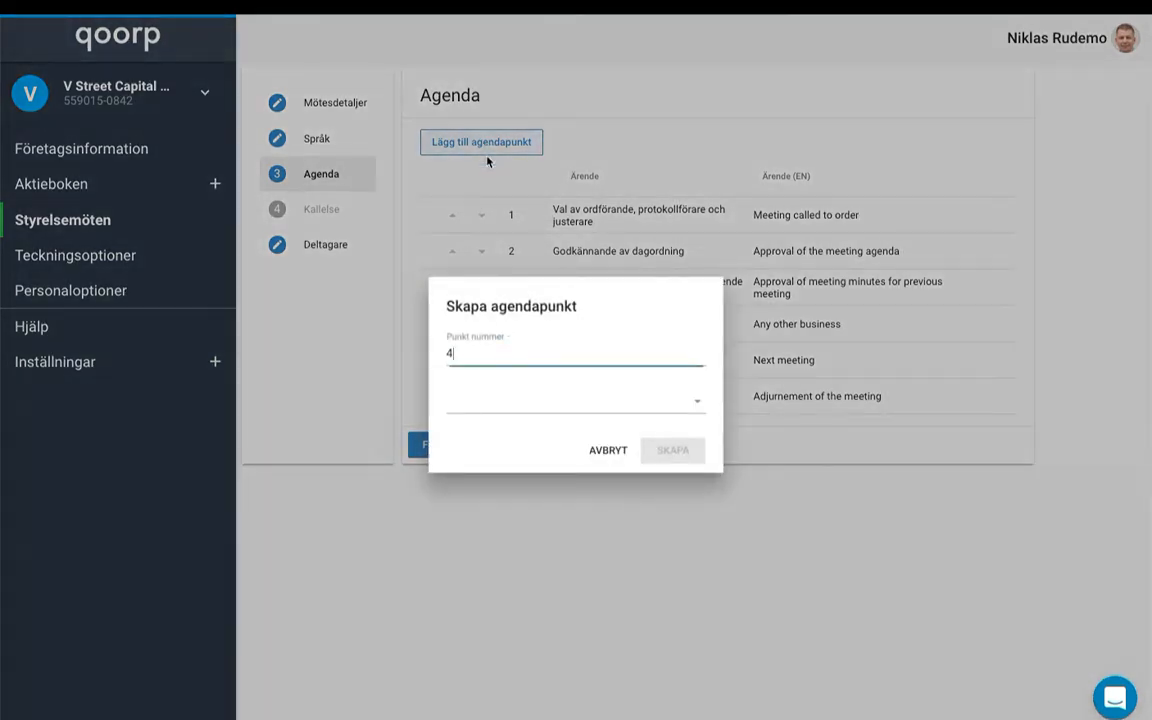
left_click(508, 406)
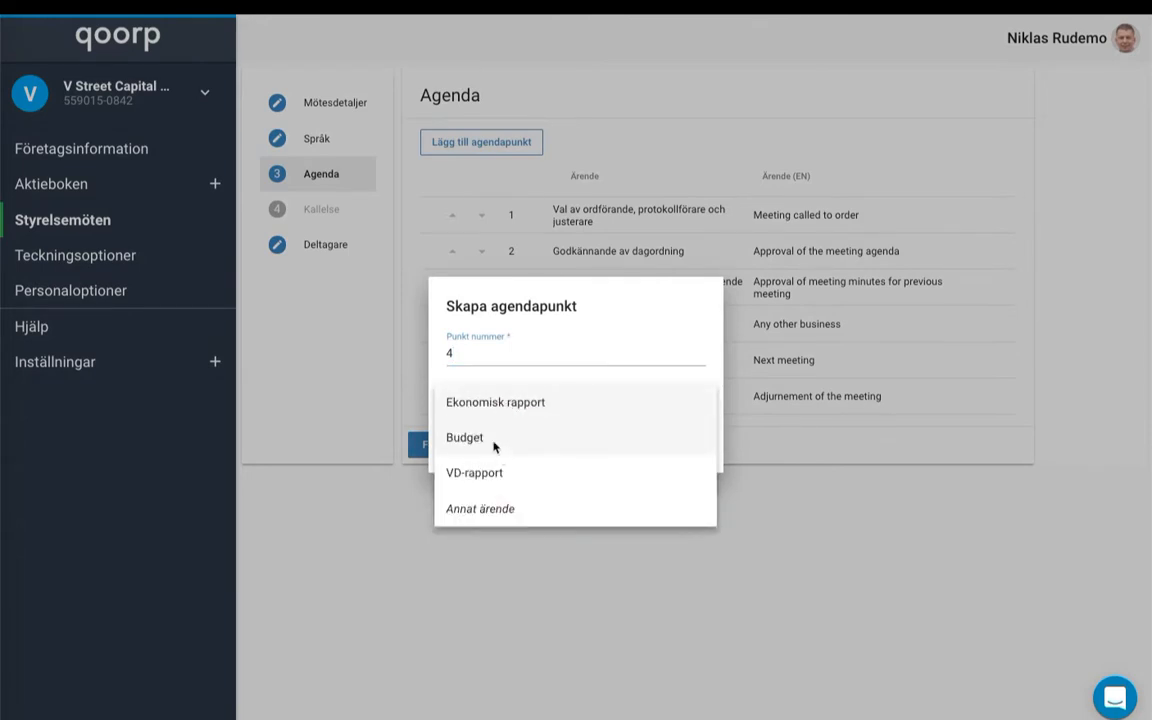
left_click(493, 446)
left_click(688, 458)
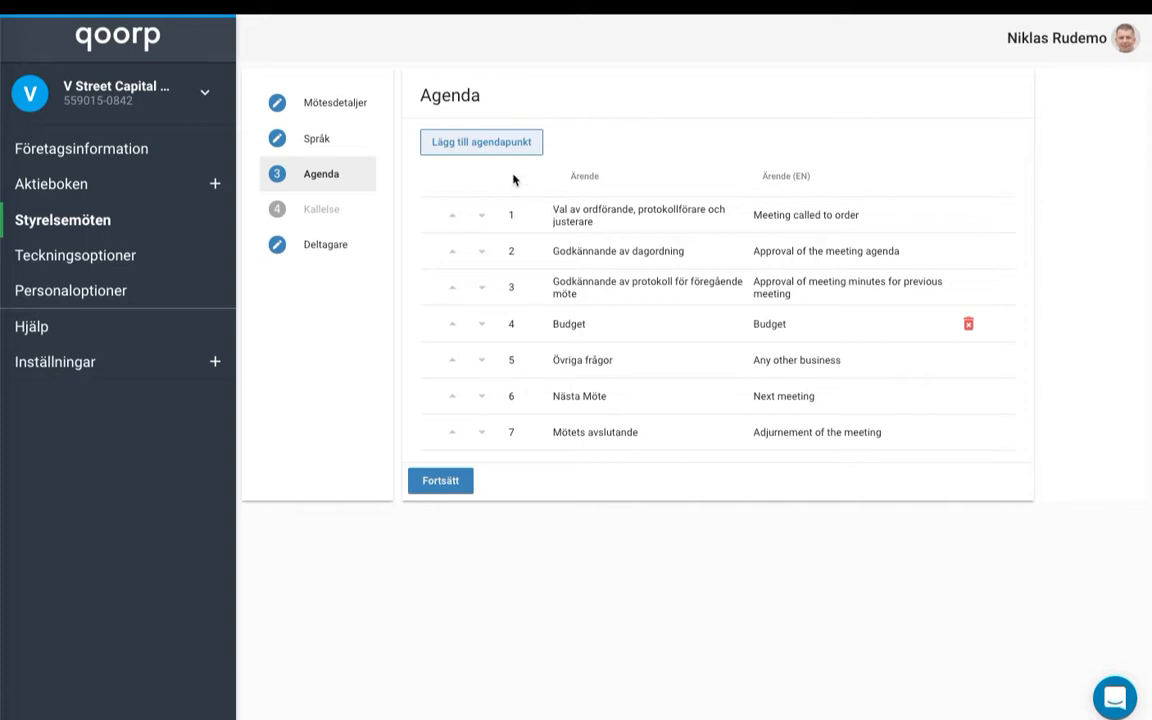
left_click(456, 490)
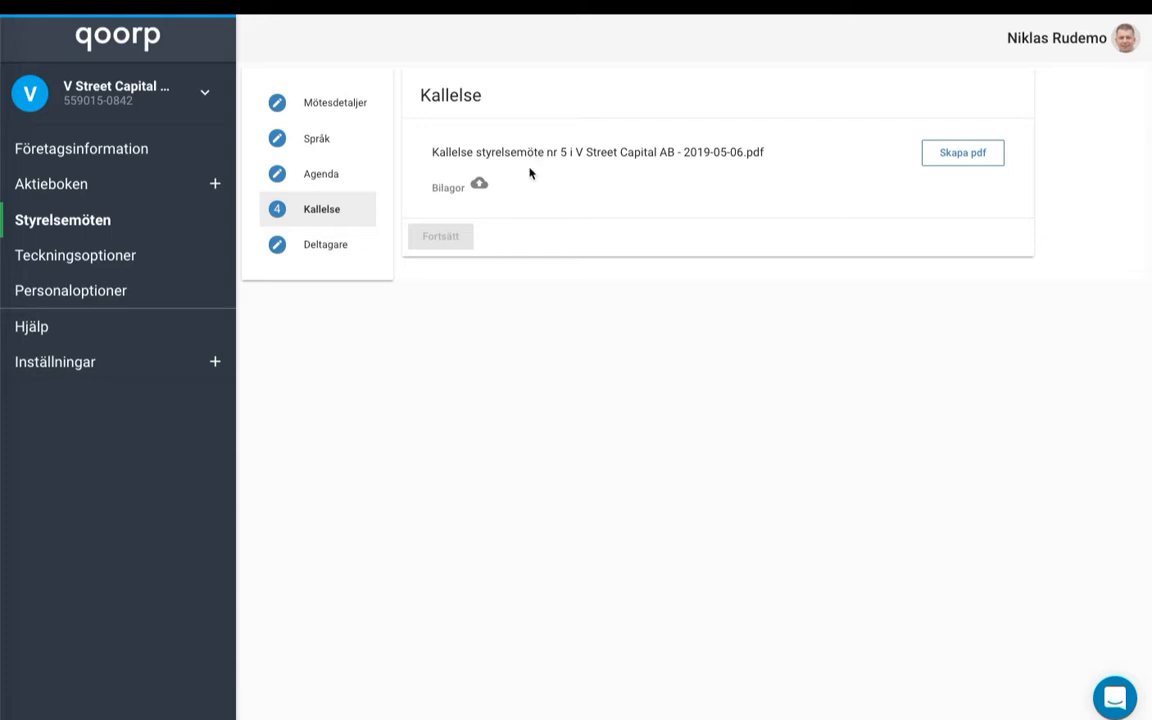
Step: Upload Financial Report.pdf as an attachment to the meeting notice
left_click(481, 187)
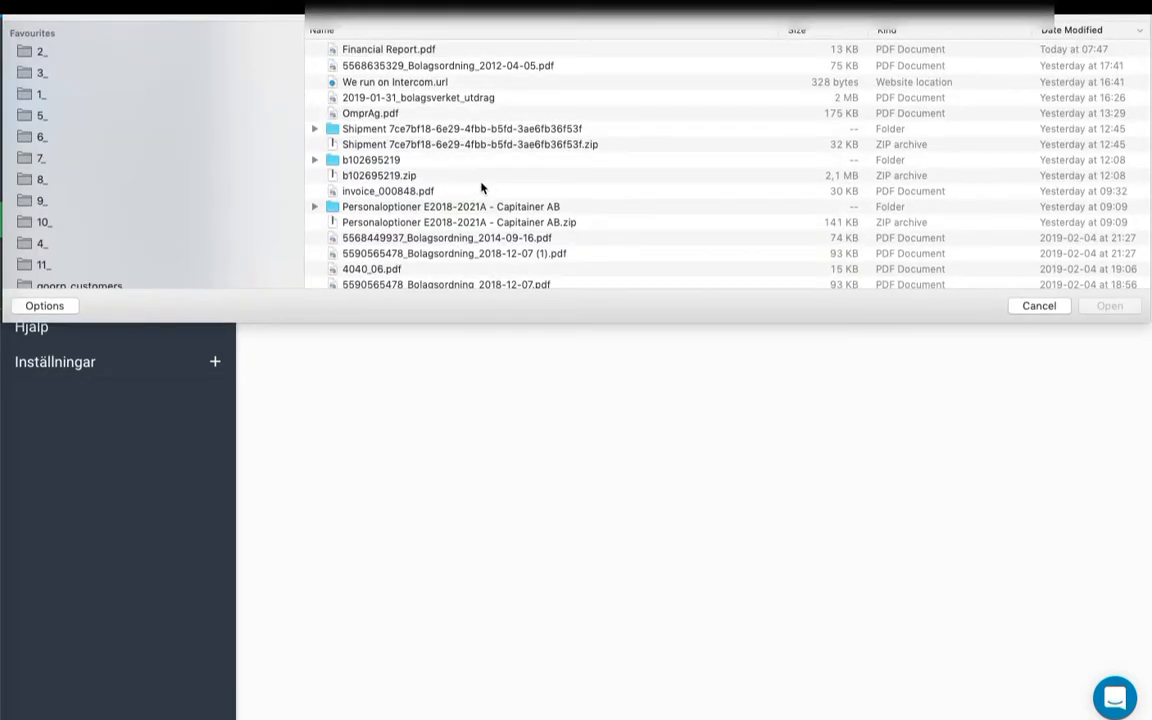
left_click(348, 48)
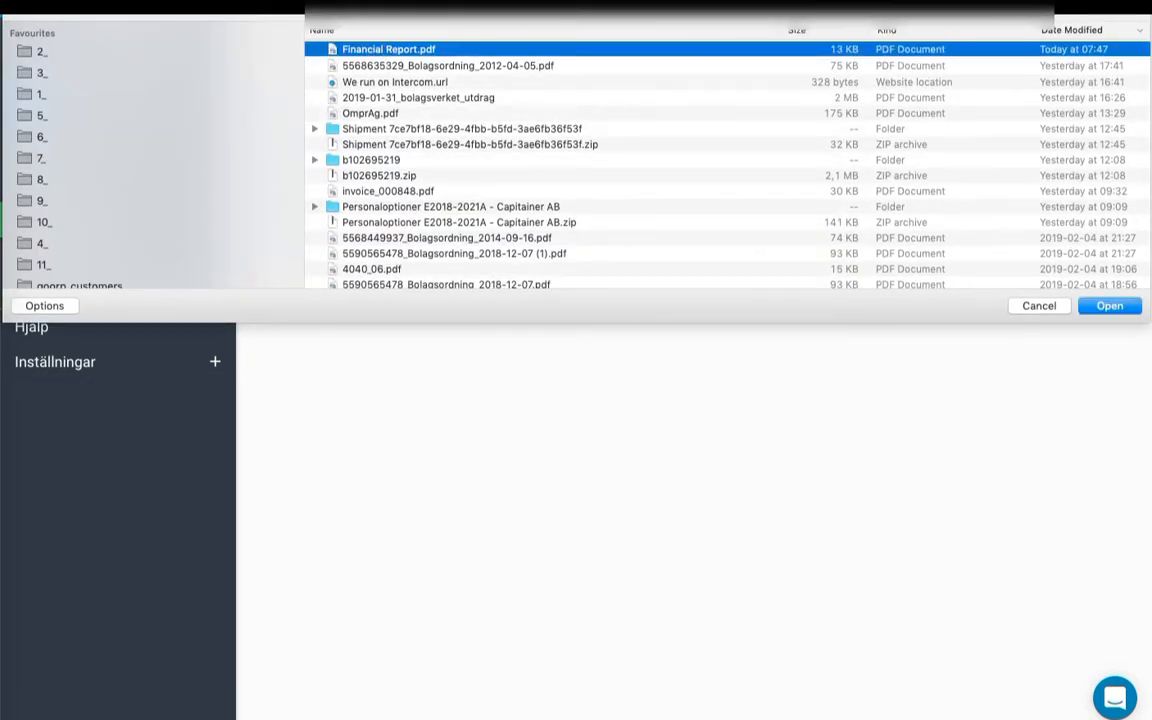
left_click(1112, 306)
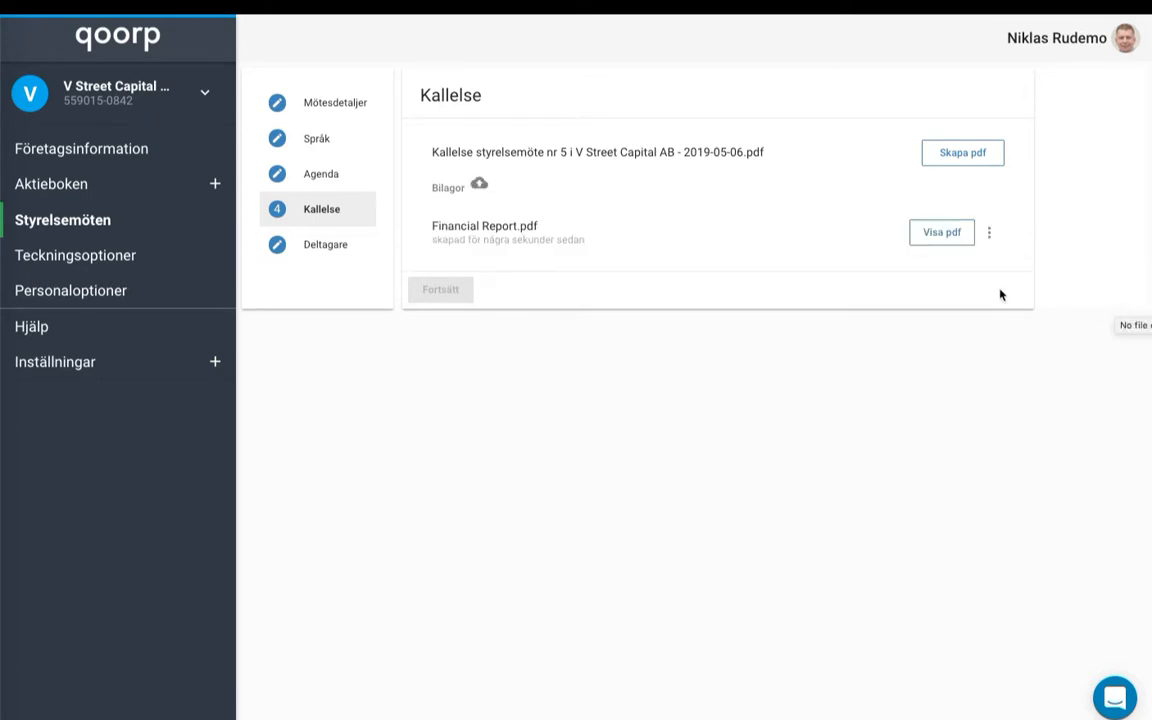
Step: Generate the notice PDF with Financial Report.pdf included as an attachment and continue to the participants
left_click(976, 152)
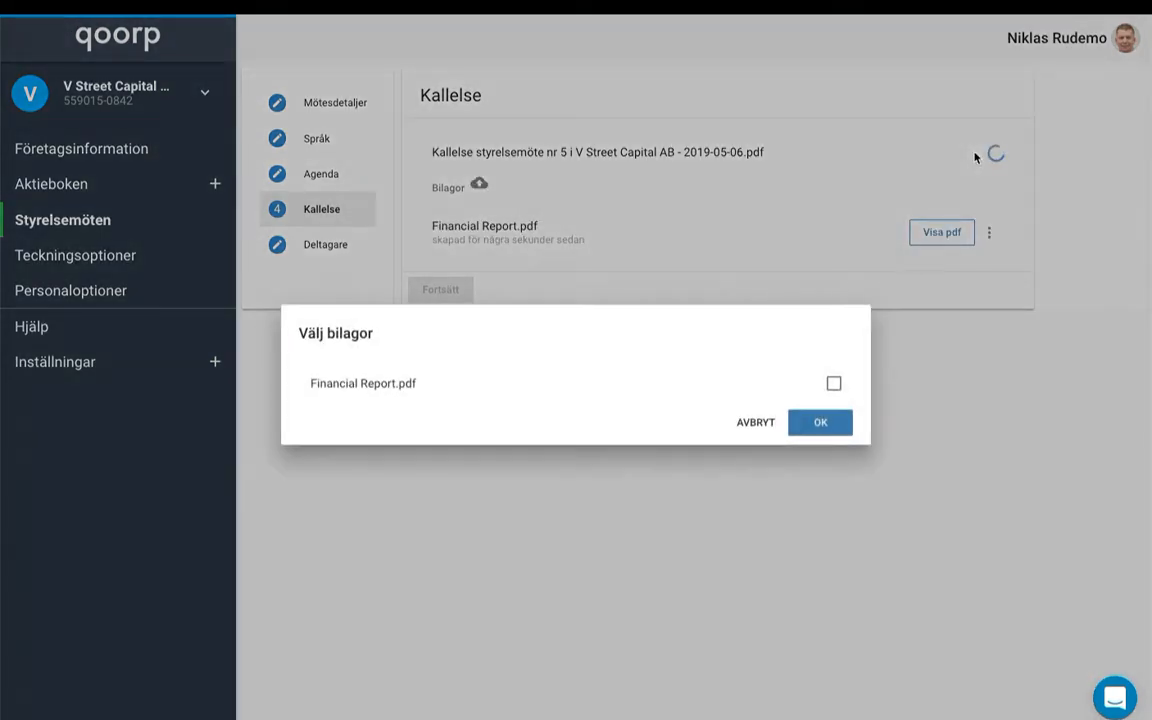
left_click(834, 384)
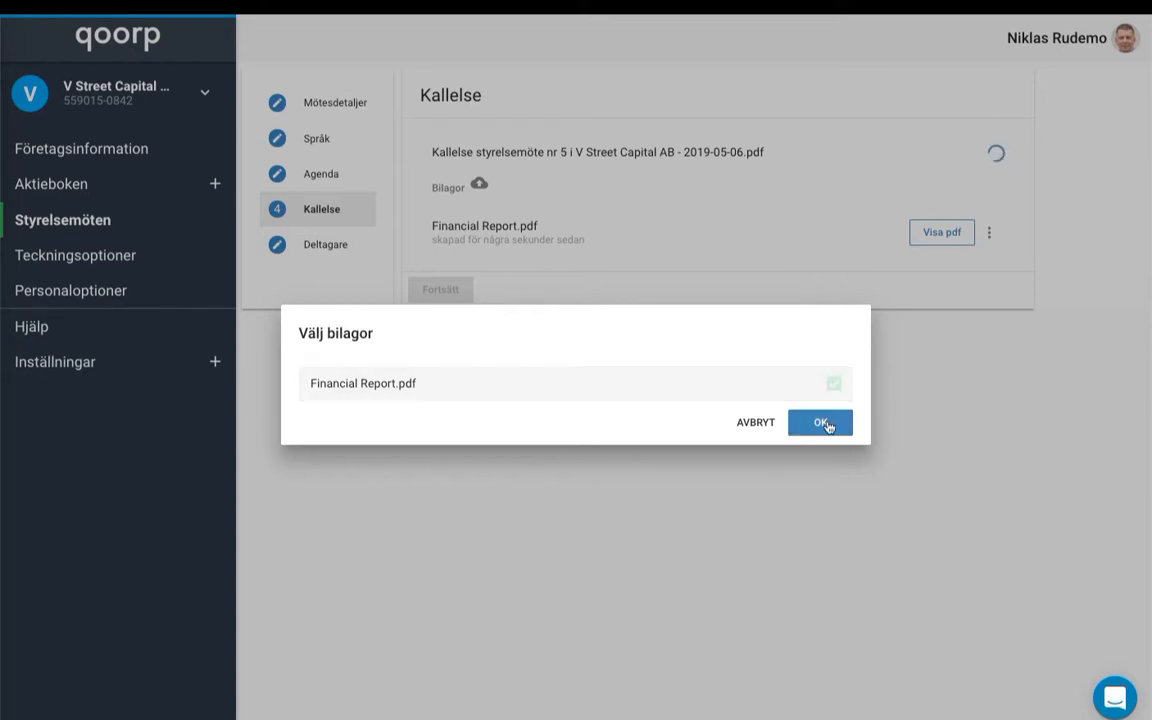
left_click(819, 421)
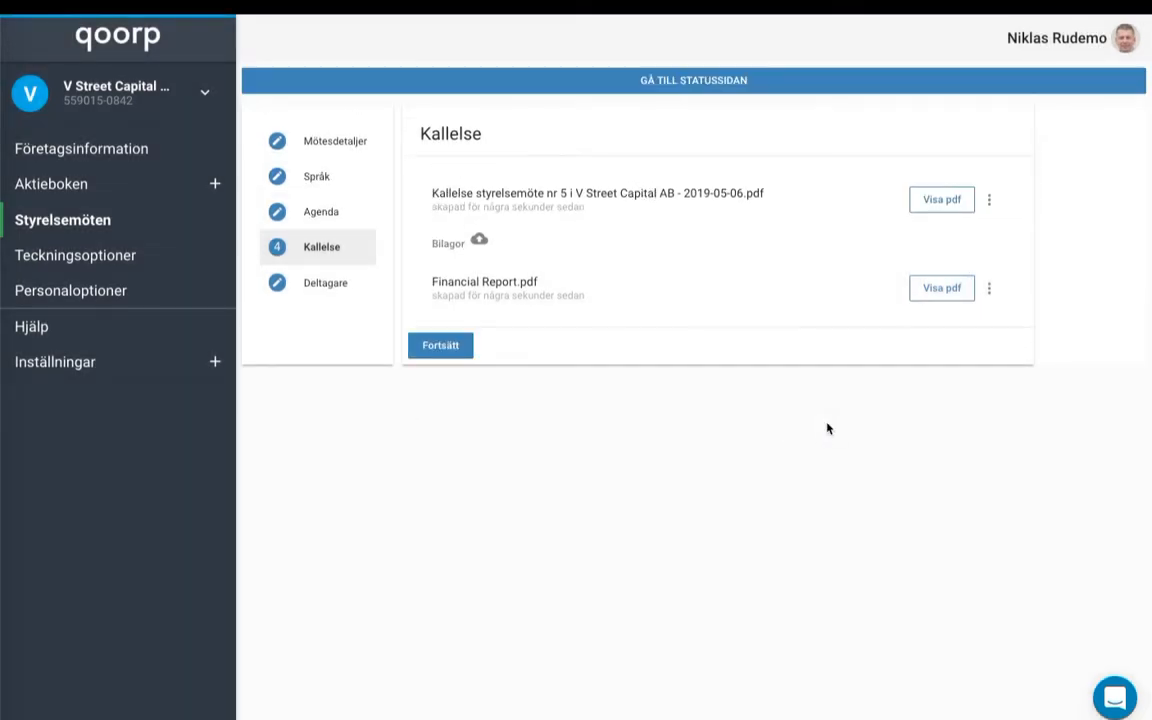
left_click(425, 346)
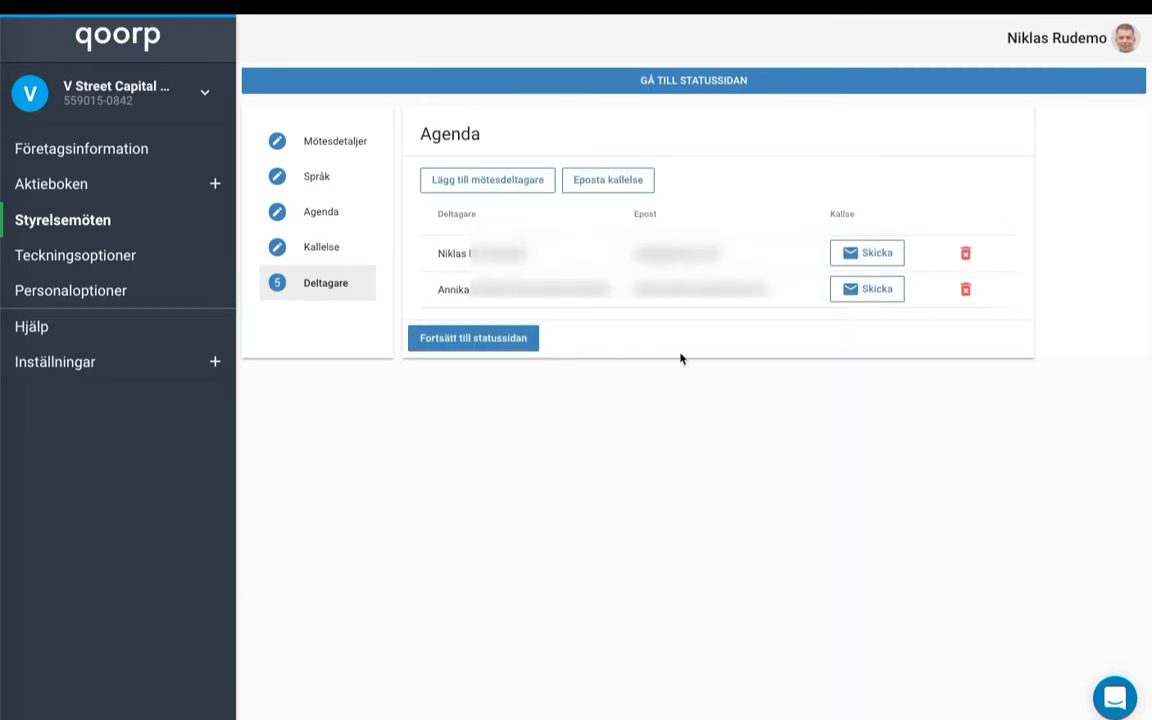
Step: Email the notice to all listed meeting participants without adding anyone, and continue to the meeting's status page
left_click(493, 189)
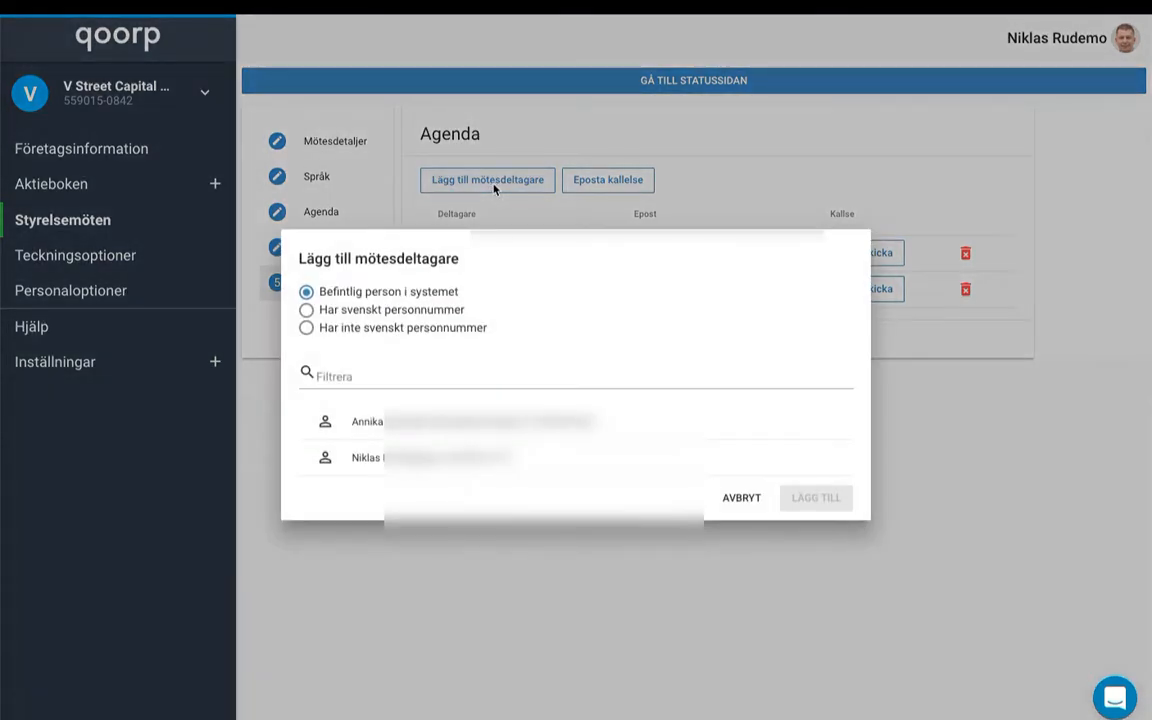
left_click(730, 505)
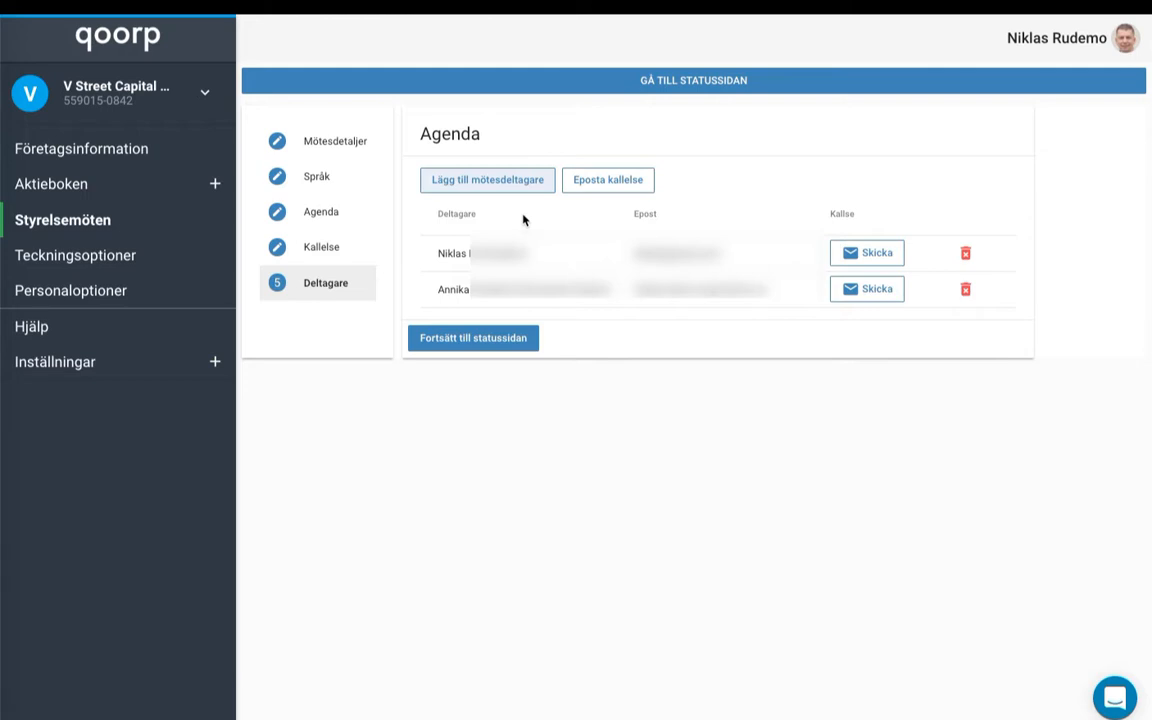
left_click(606, 188)
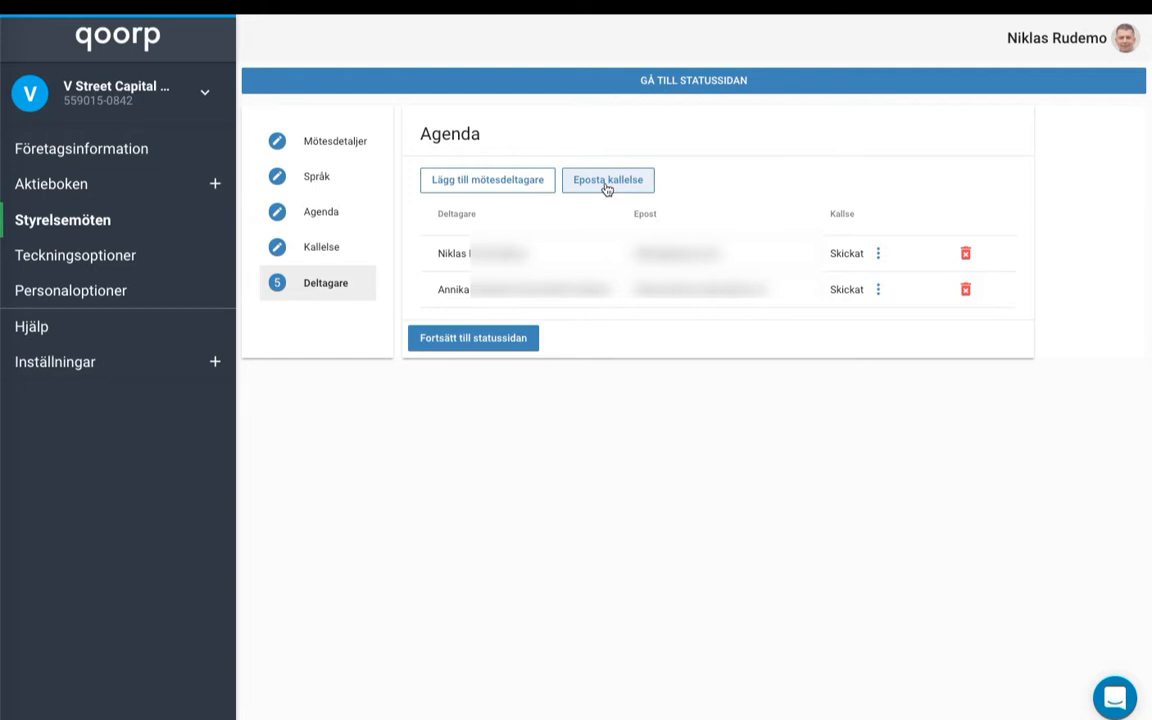
left_click(491, 344)
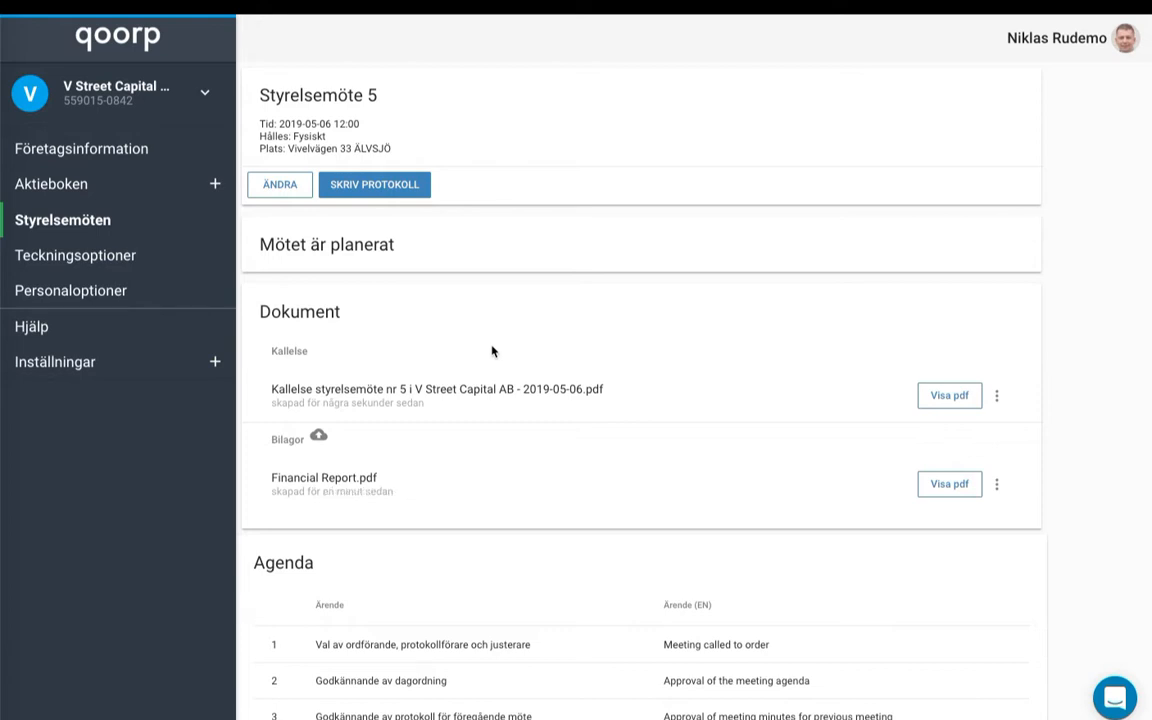
Step: Start writing the minutes and approve agenda item 1 with the first listed participant as verifier (justerare)
left_click(399, 190)
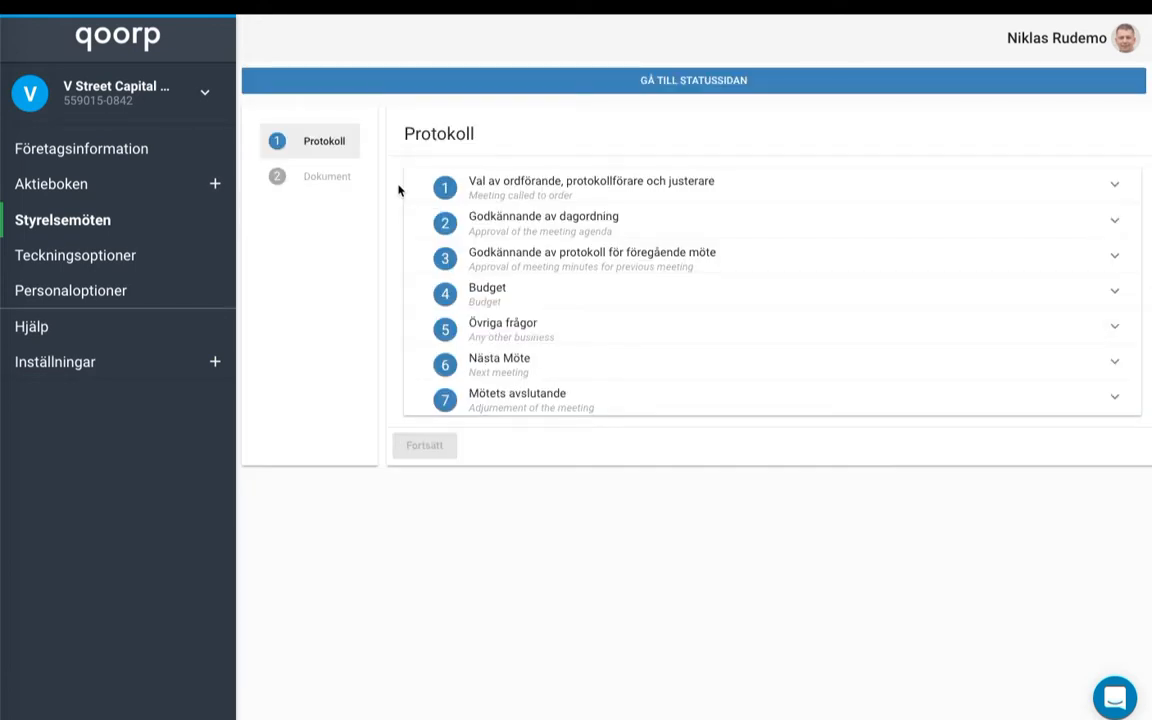
left_click(496, 187)
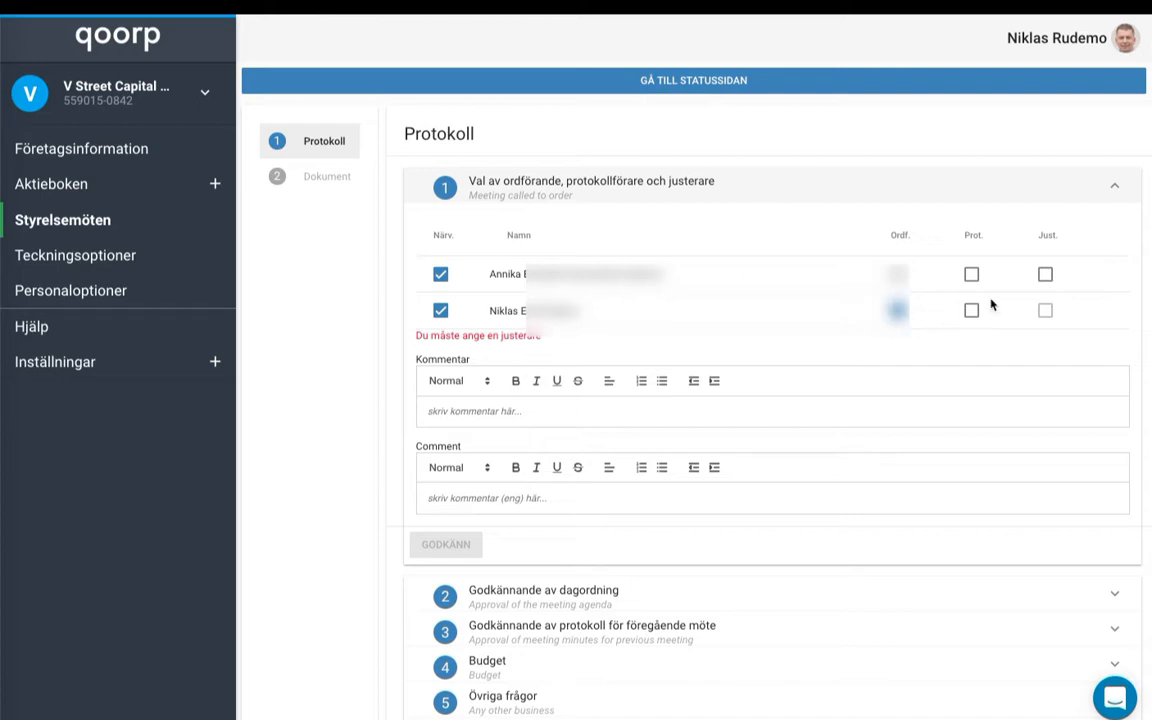
left_click(1045, 277)
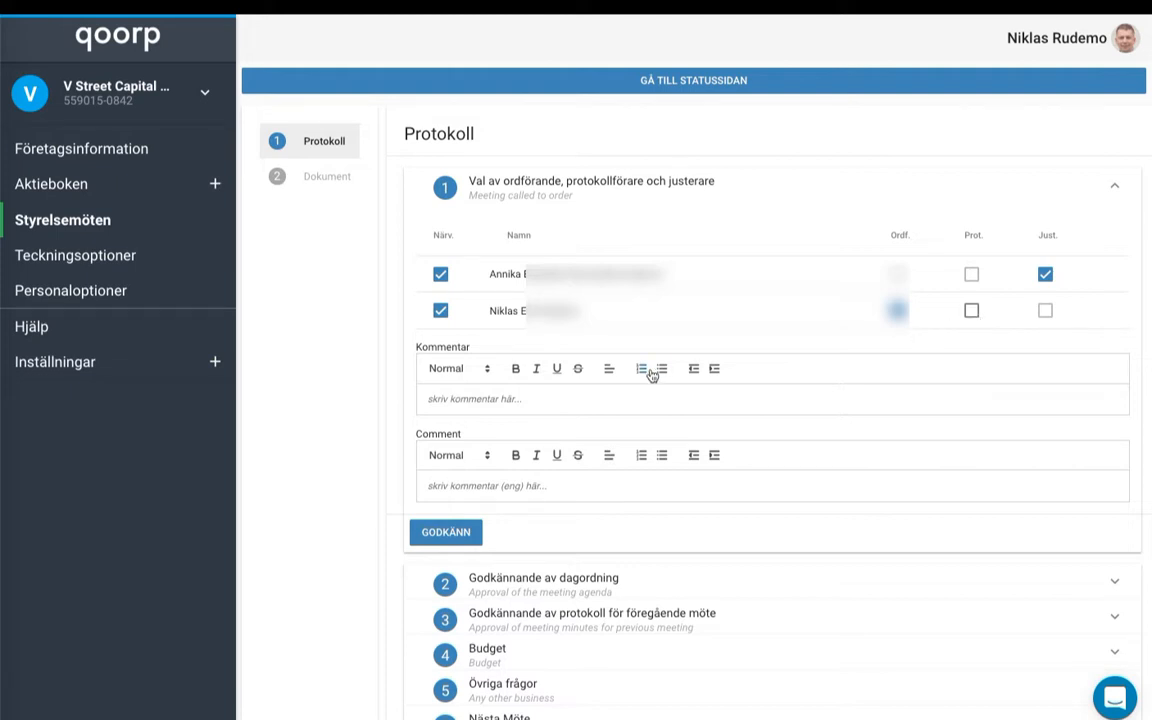
left_click(463, 539)
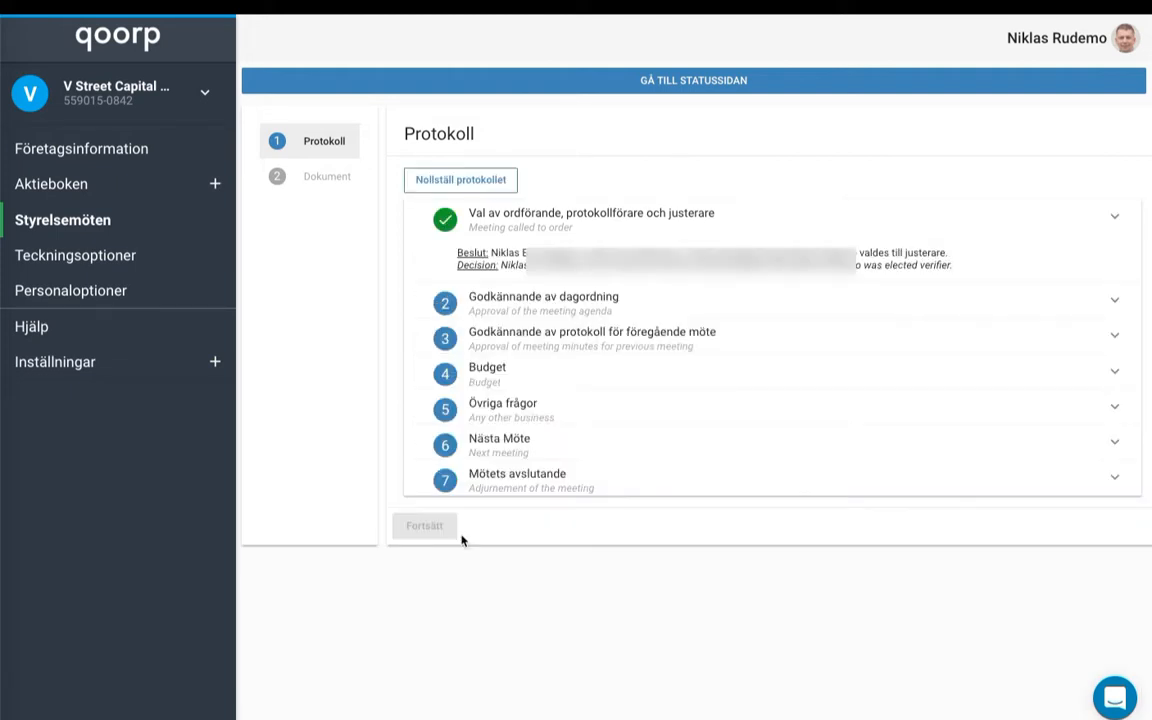
Step: Approve the agenda as it stands under item 2, Godkännande av dagordning, in the minutes
left_click(527, 301)
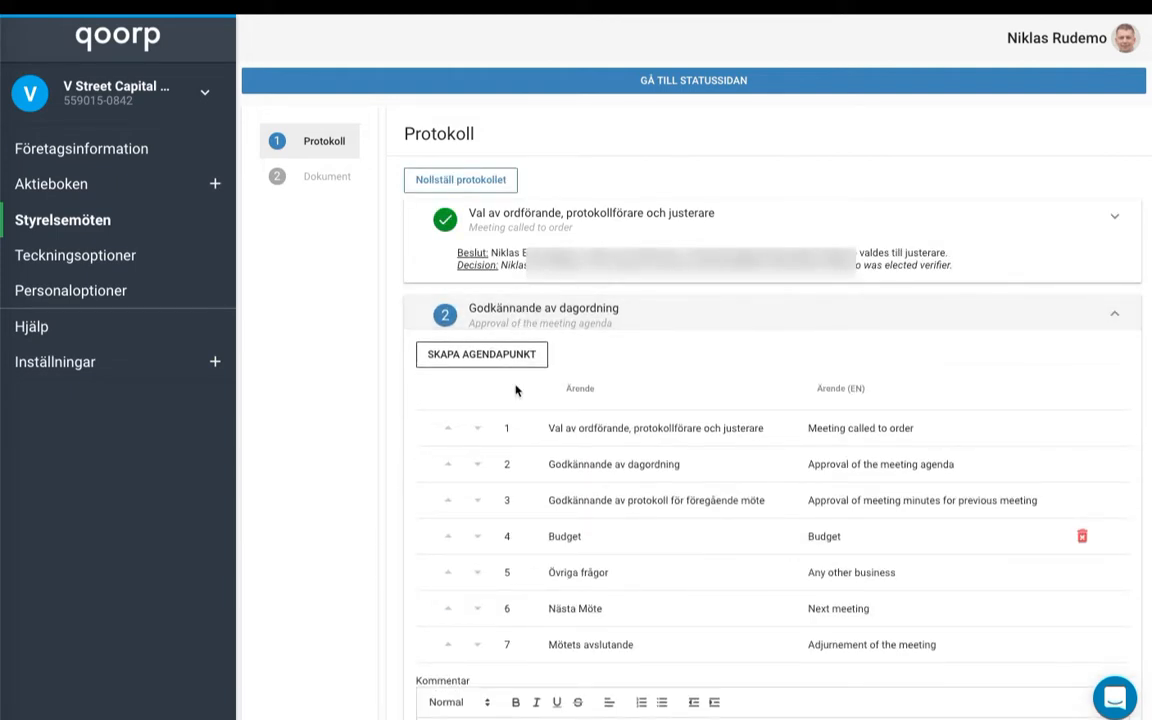
scroll(522, 425, "down", 2)
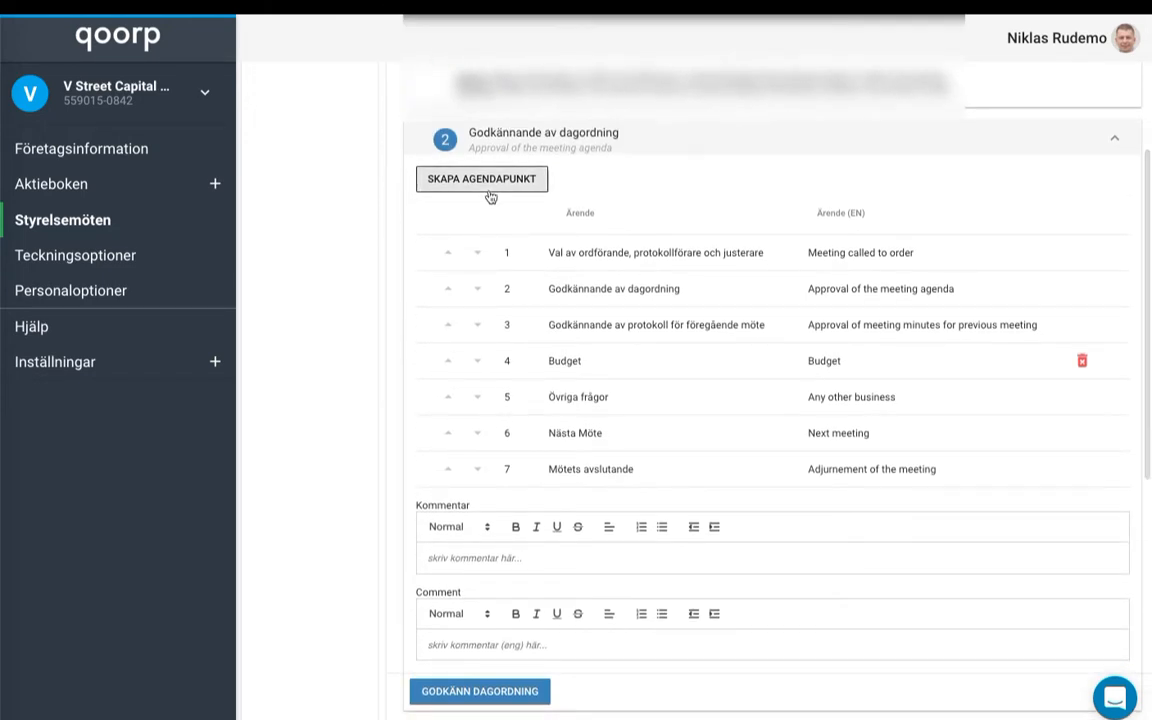
scroll(478, 301, "down", 2)
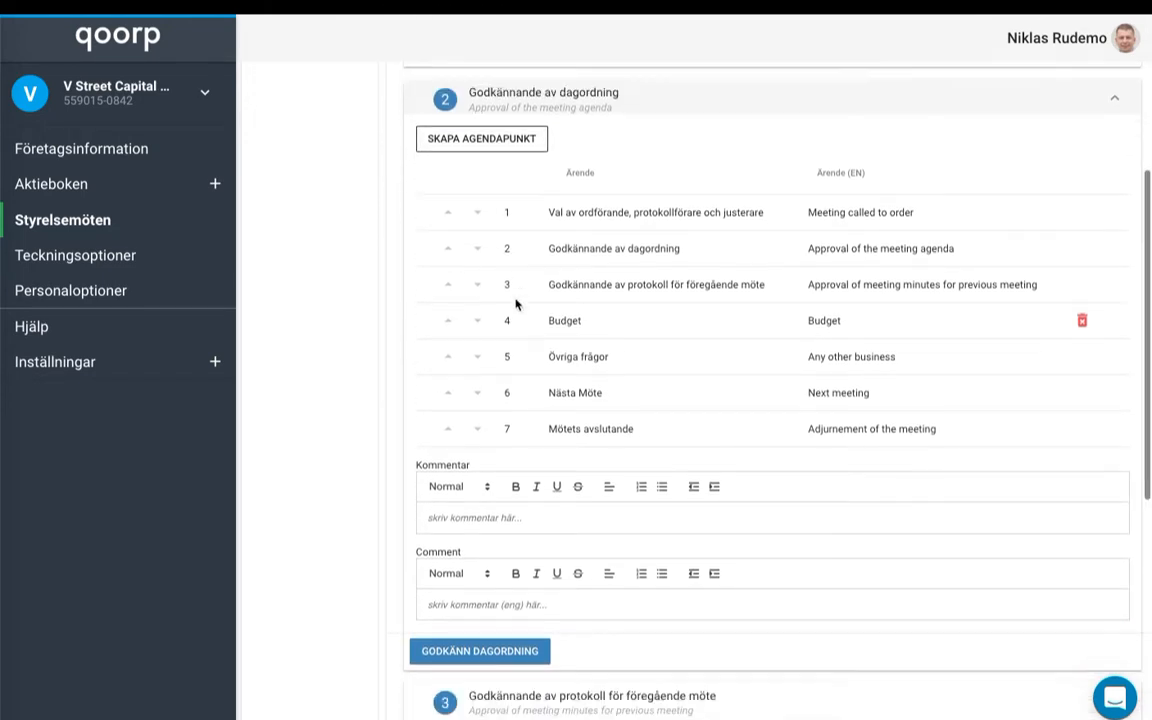
left_click(480, 508)
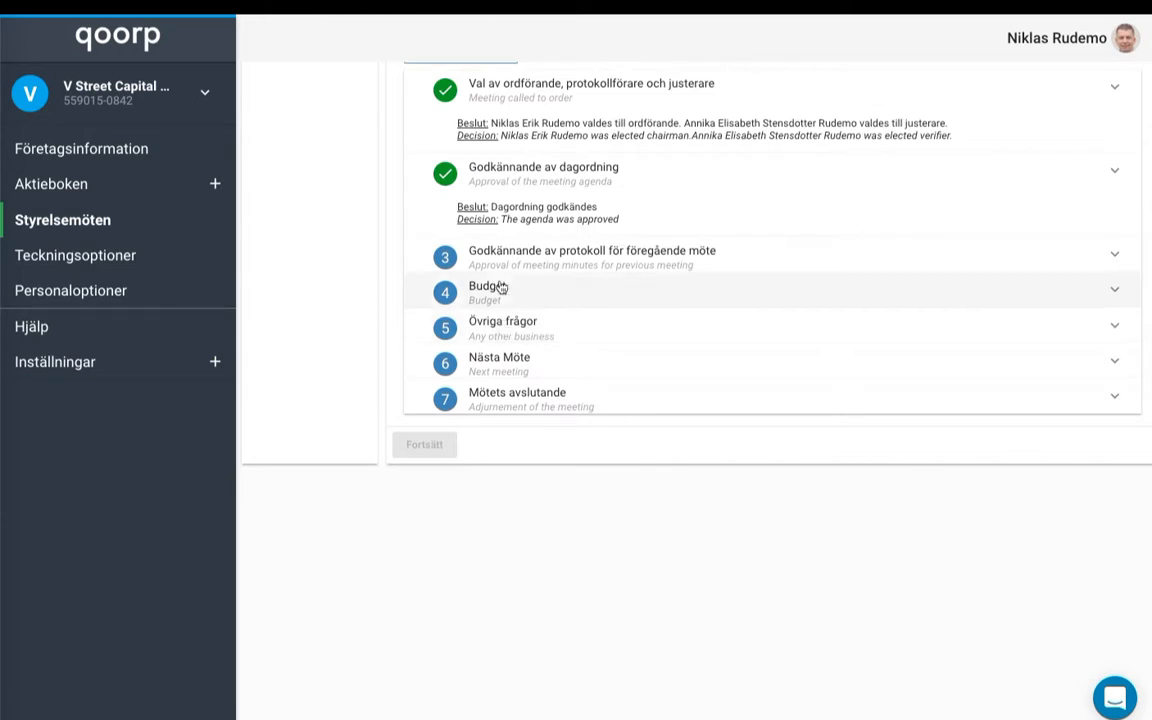
Step: Under item 3, mark the minutes of previous meetings #1, #2, #3 and #4 as approved and save
left_click(498, 252)
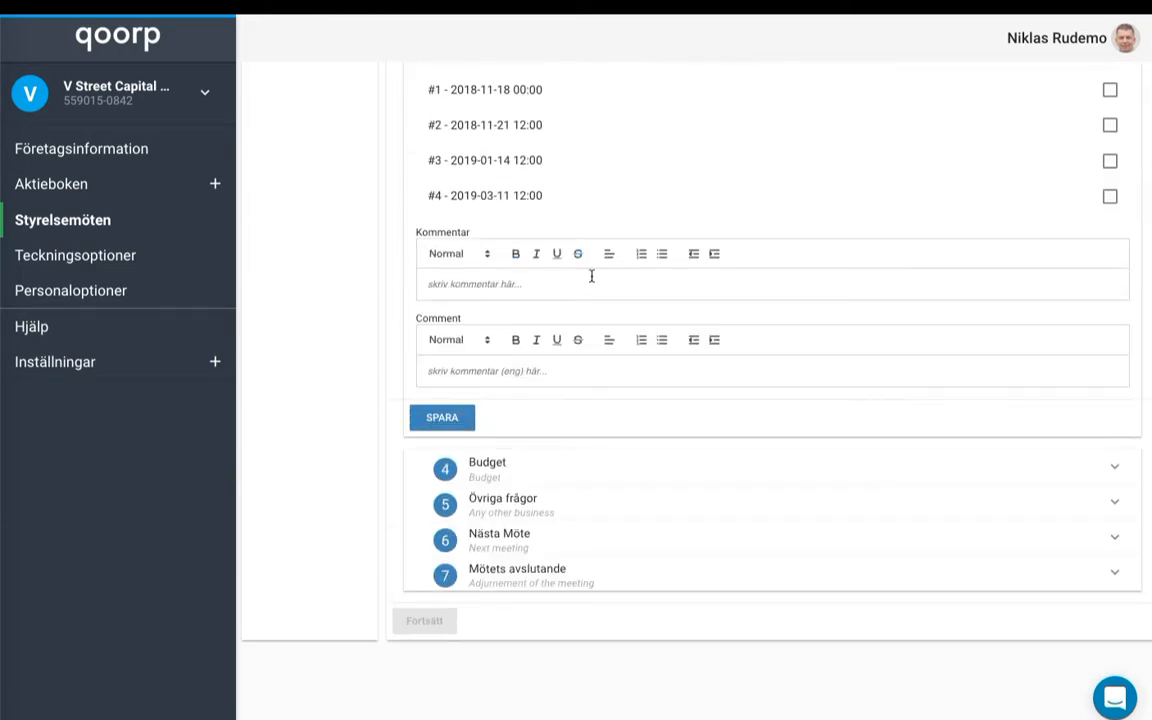
scroll(625, 285, "up", 2)
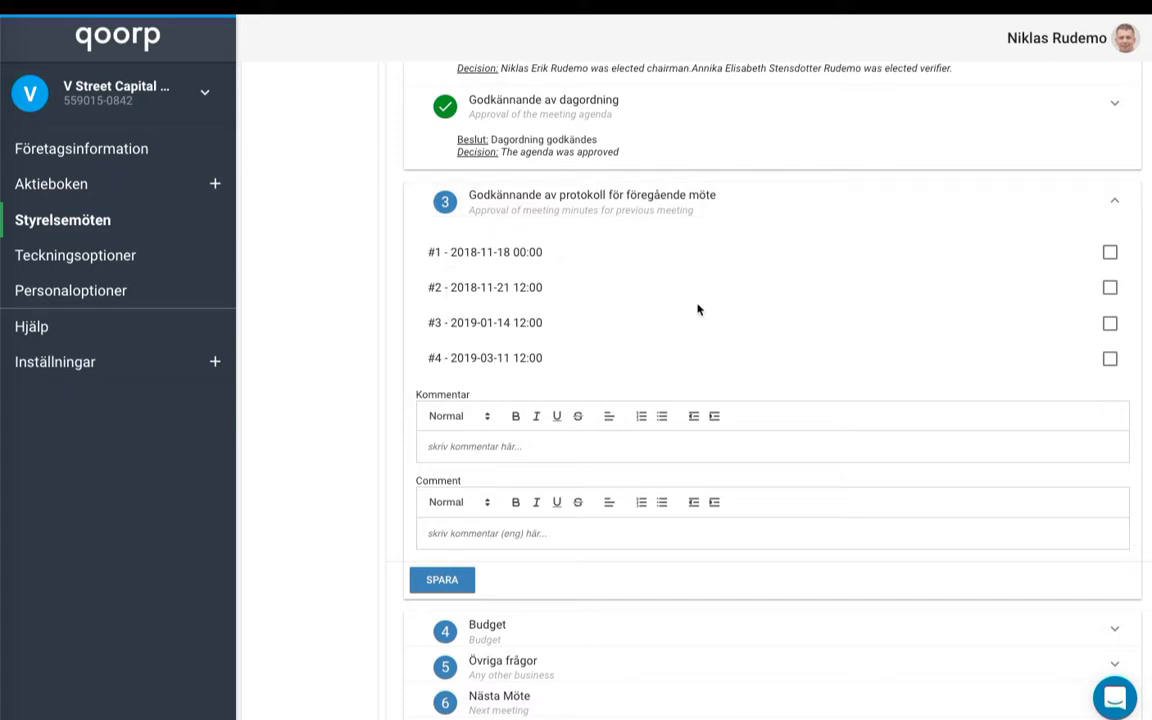
left_click(1111, 254)
left_click(1111, 288)
left_click(1110, 322)
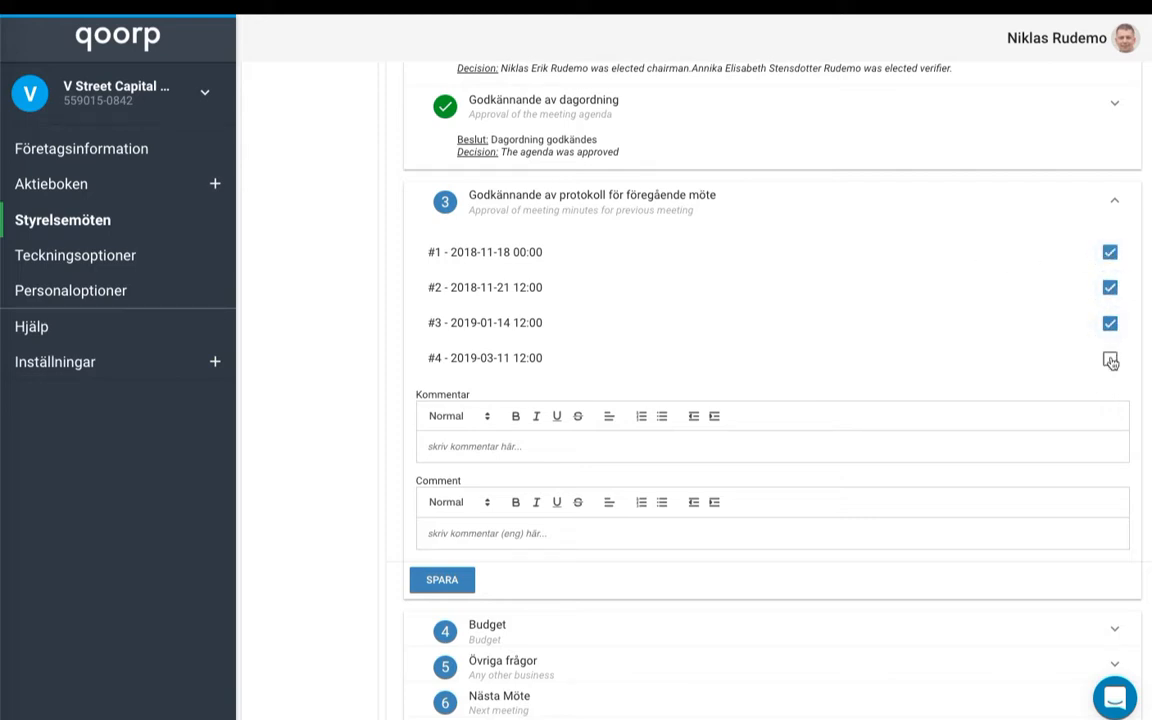
left_click(1110, 358)
left_click(444, 580)
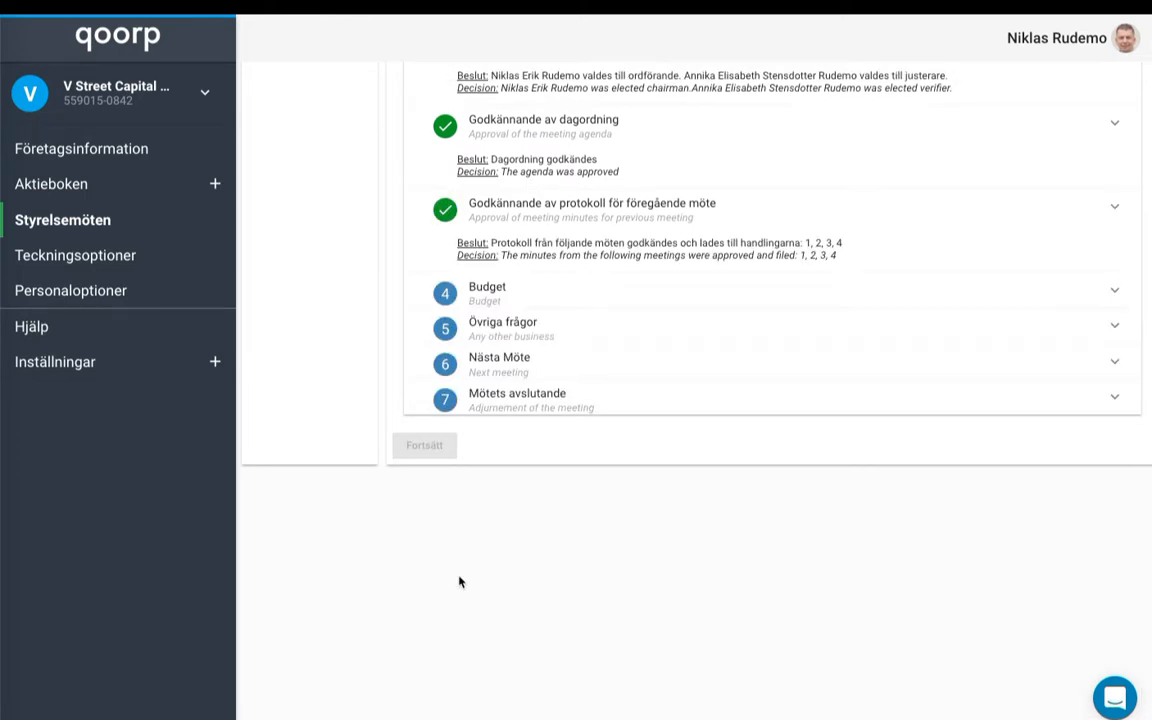
Step: Under item 4, Budget, add the decision "Styrelsen beslutade att godta budgeten" with the English text "The board decided to approve the budget"
left_click(510, 291)
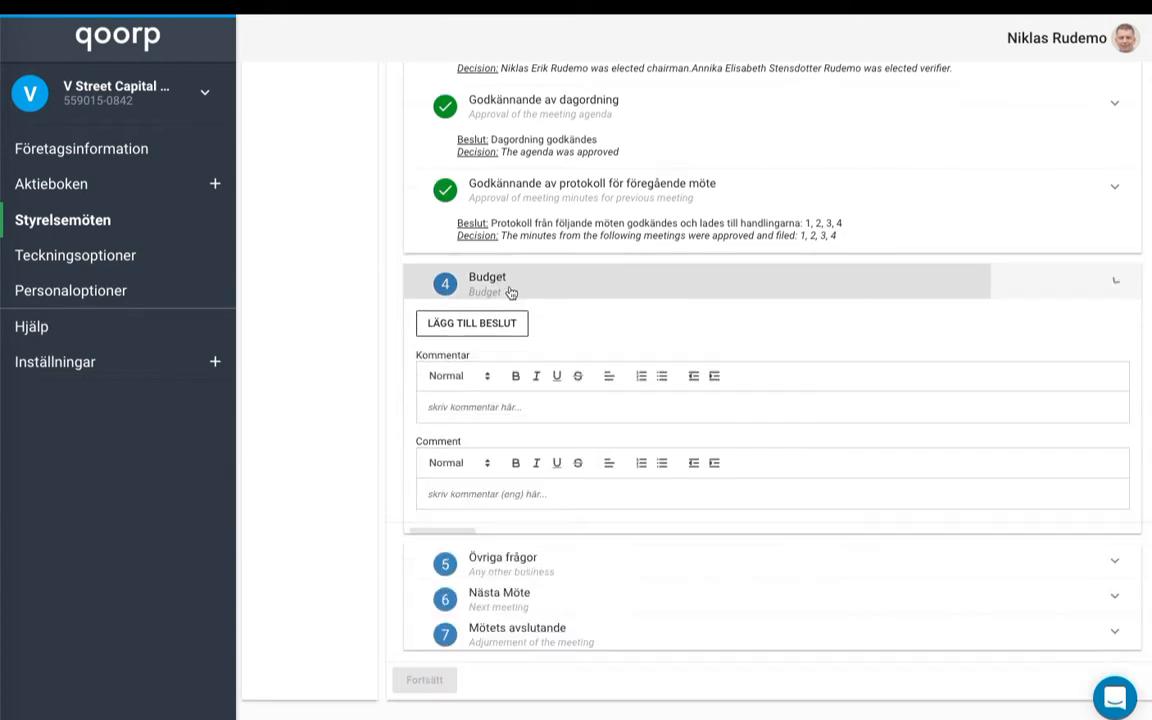
left_click(495, 328)
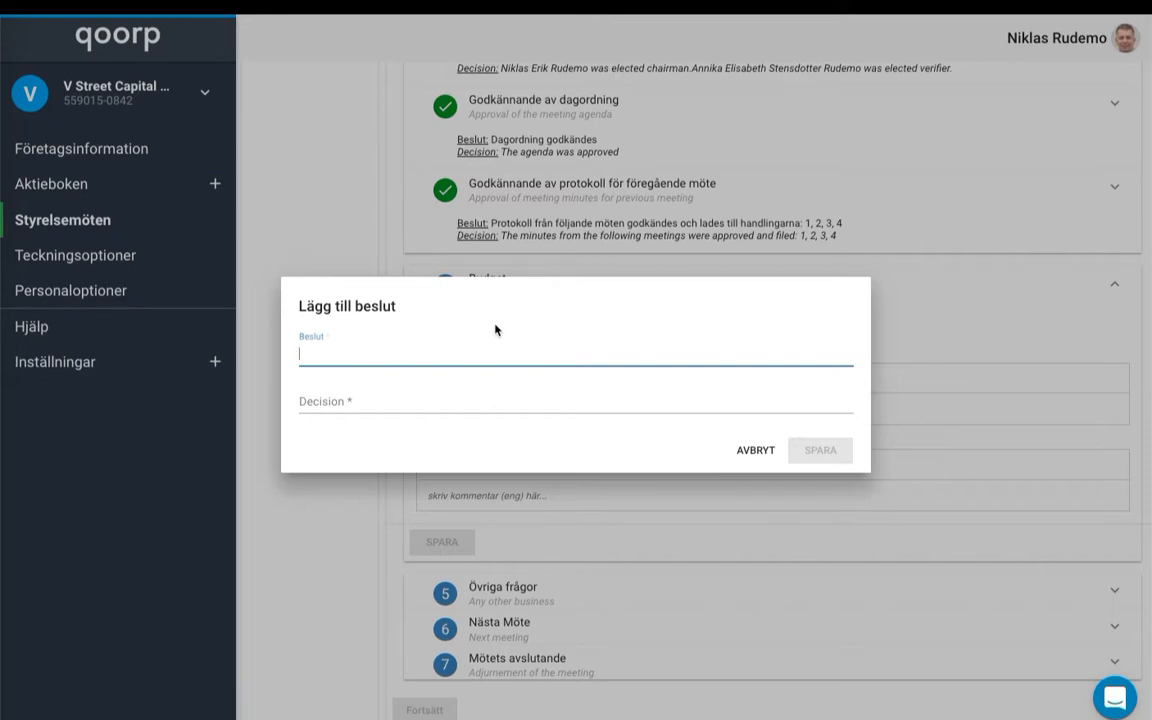
type("Styrelsen beslut")
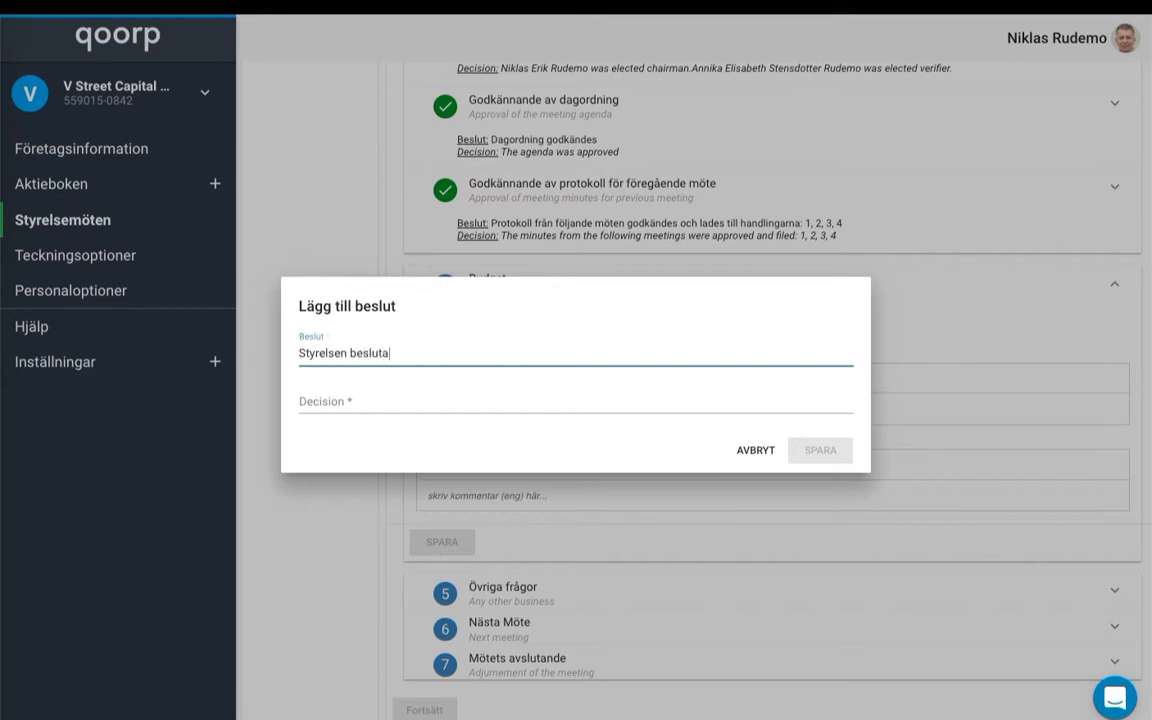
type("ade att godta budgeten")
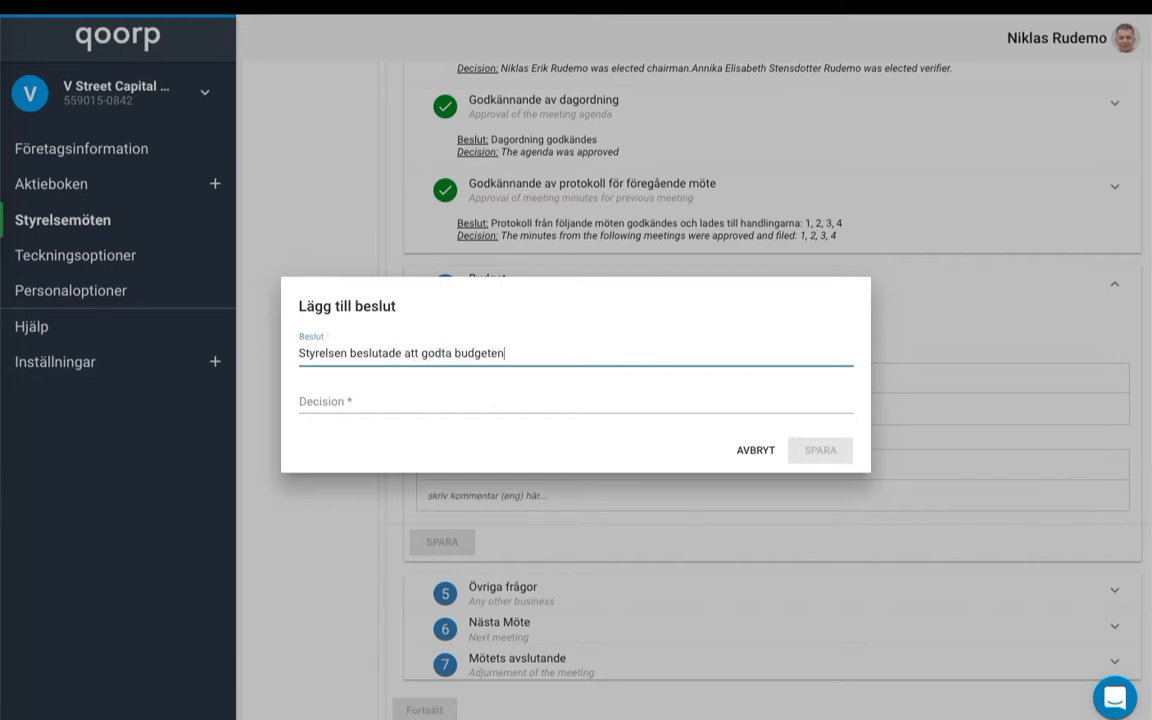
key("Tab")
type("The board")
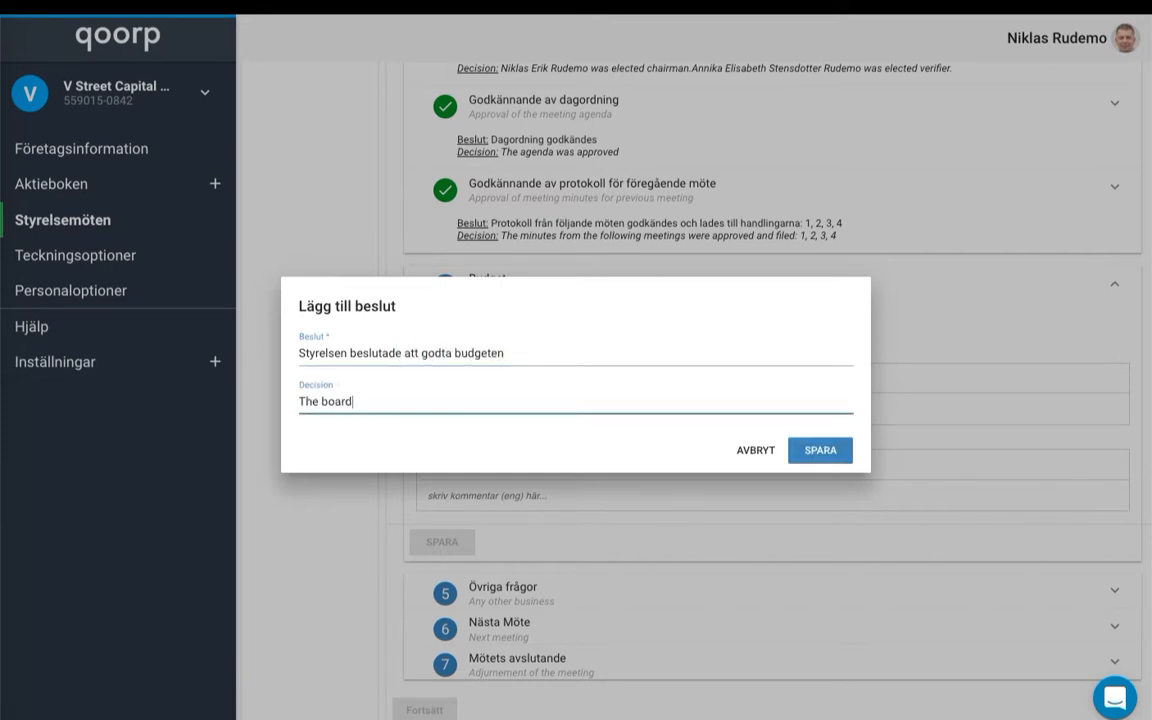
type(" decided to approve the bu")
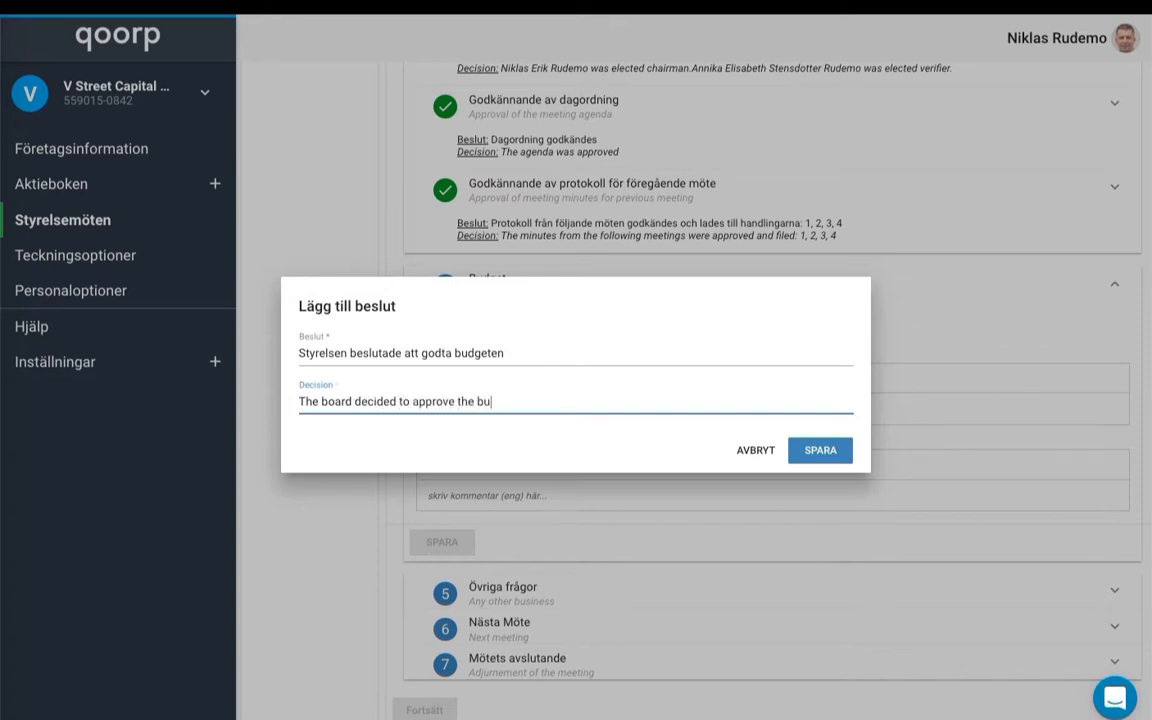
type("dget")
left_click(821, 458)
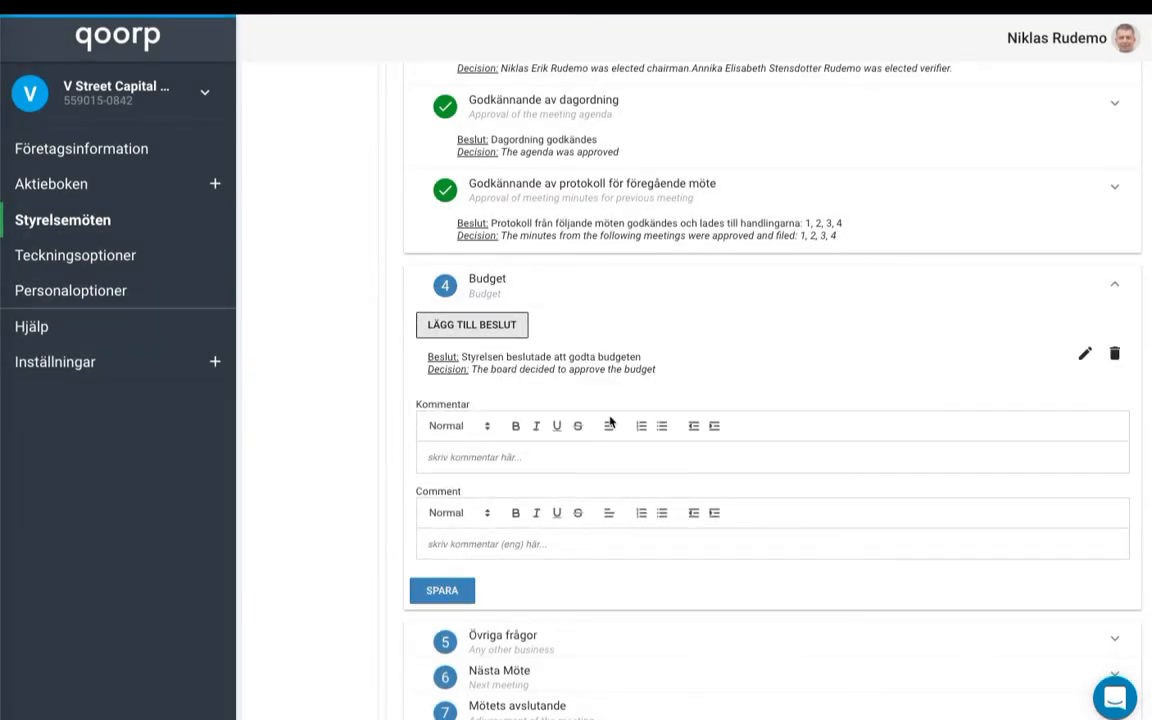
Step: Comment the budget item with "Beslutet var enhälligt" in Swedish and "The decision was unanimous" in English, and save the item
left_click(474, 457)
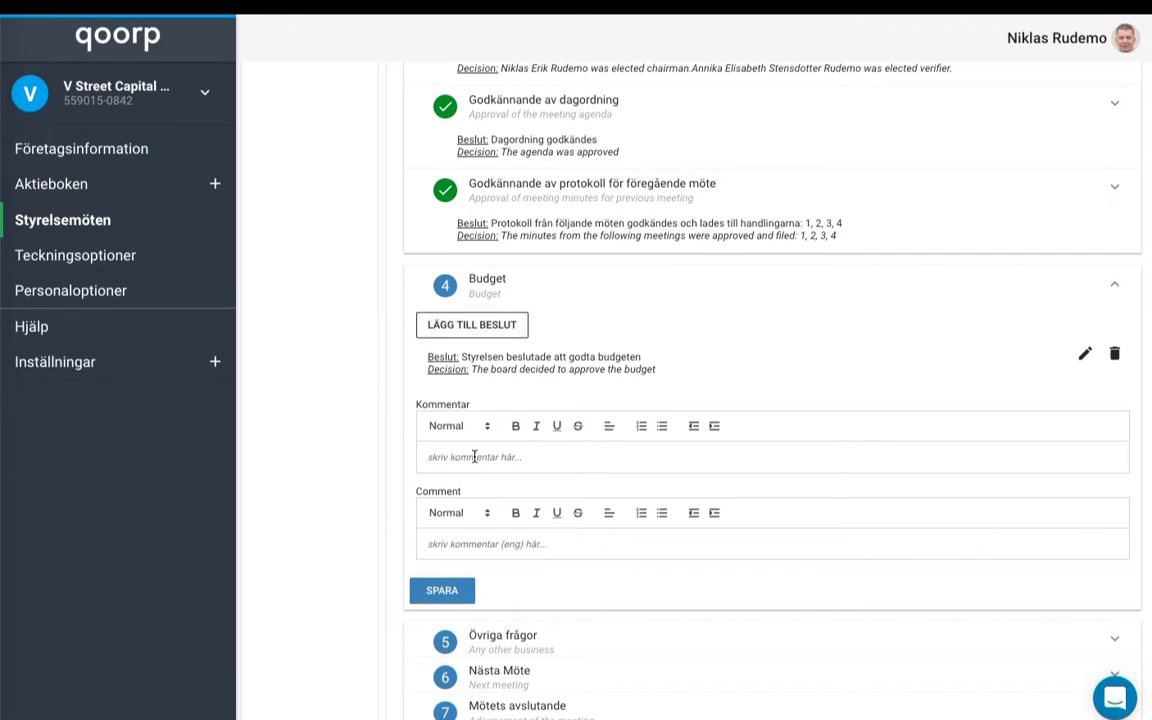
type("Beslutet var enhälligt")
left_click(444, 544)
type("The ")
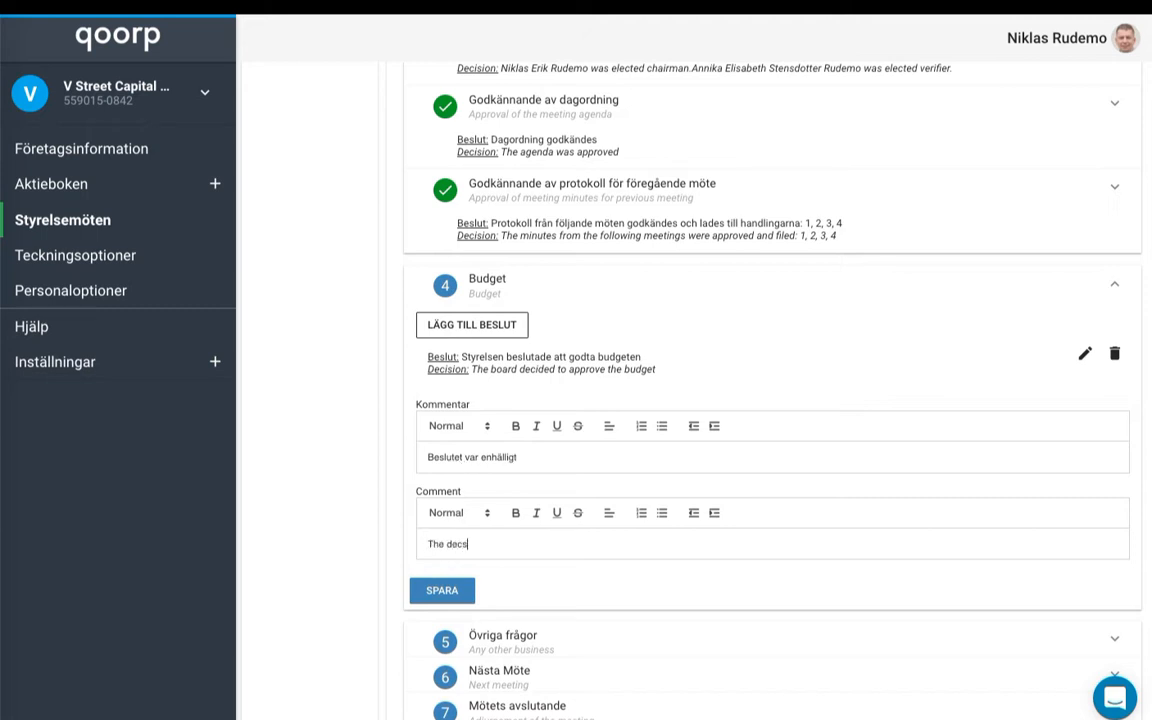
type("decision was unanimous")
left_click(426, 590)
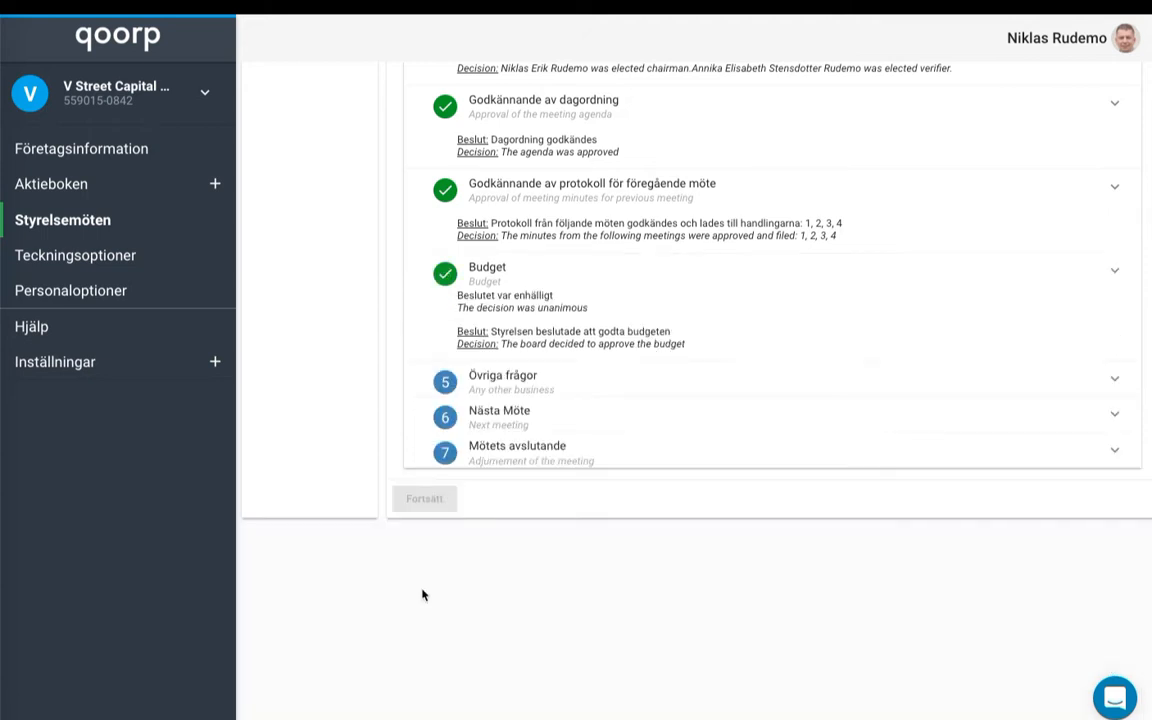
Step: Under item 5, Övriga frågor, enter the comments "Inga övriga frågor" and "No other business" and save
left_click(486, 380)
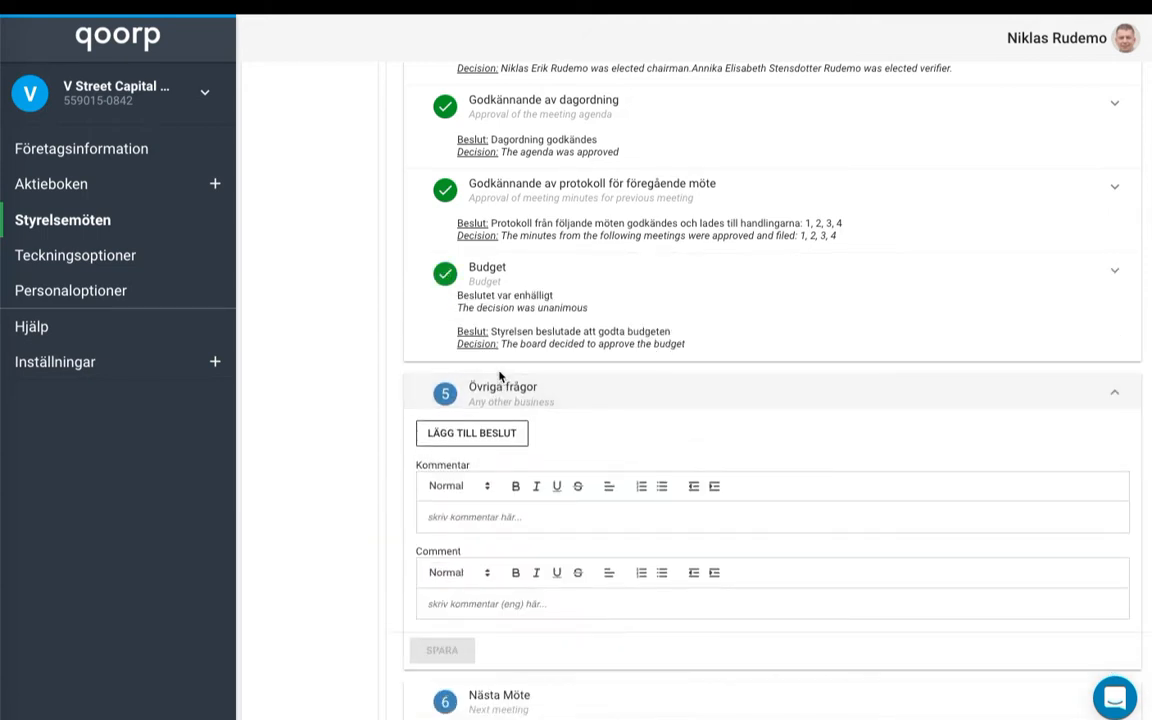
left_click(471, 517)
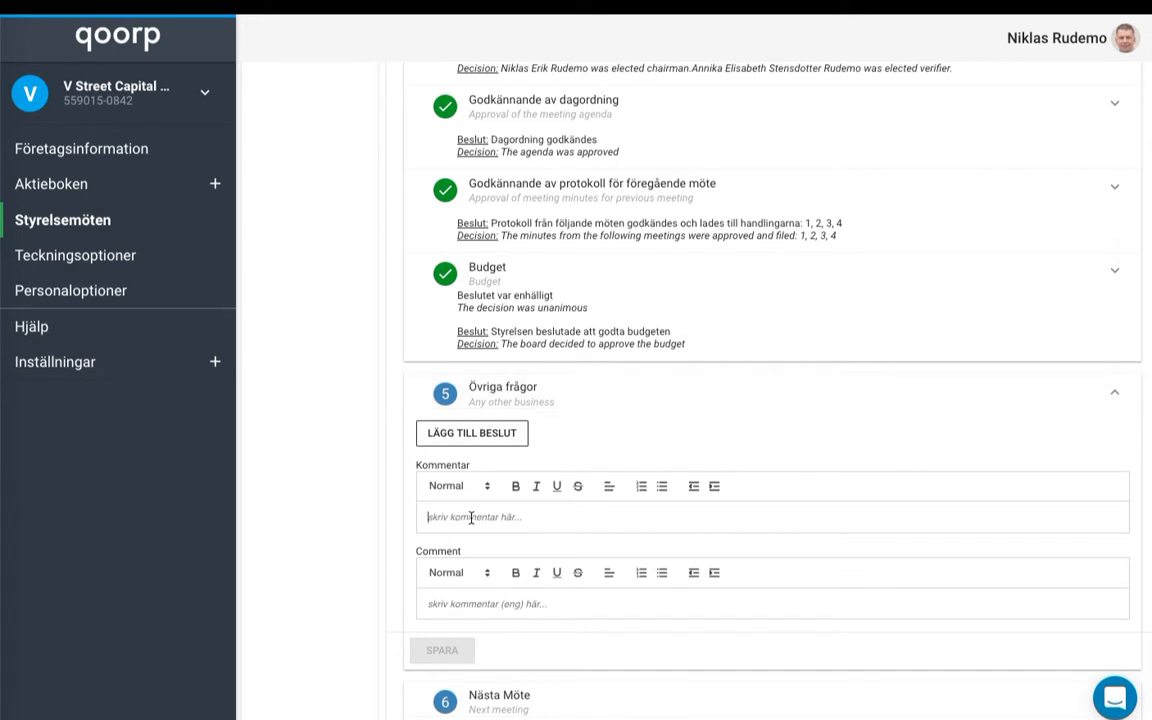
type("Inga övriga frågor")
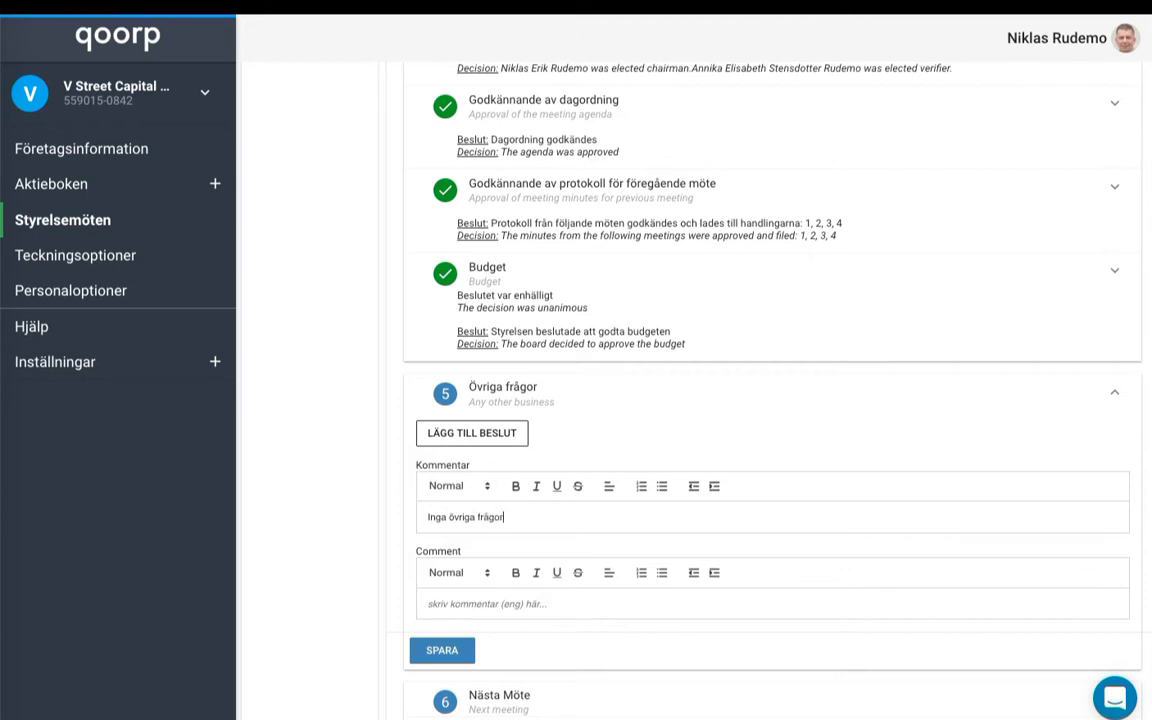
type("No o")
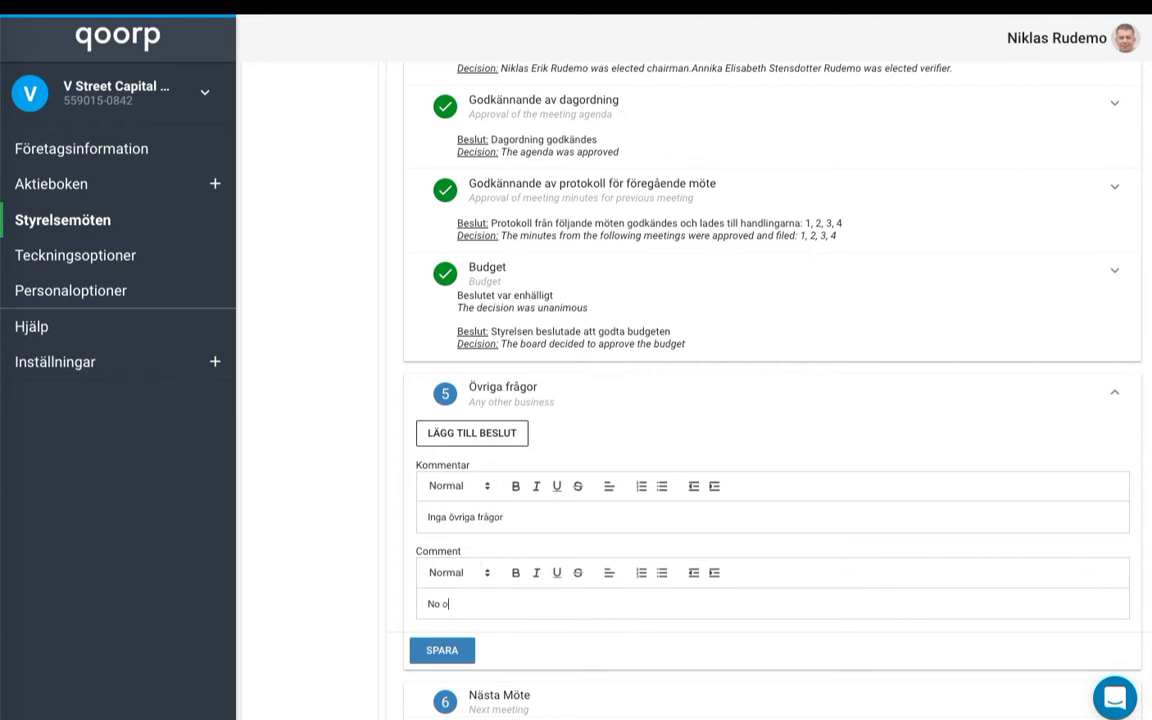
type("ther business")
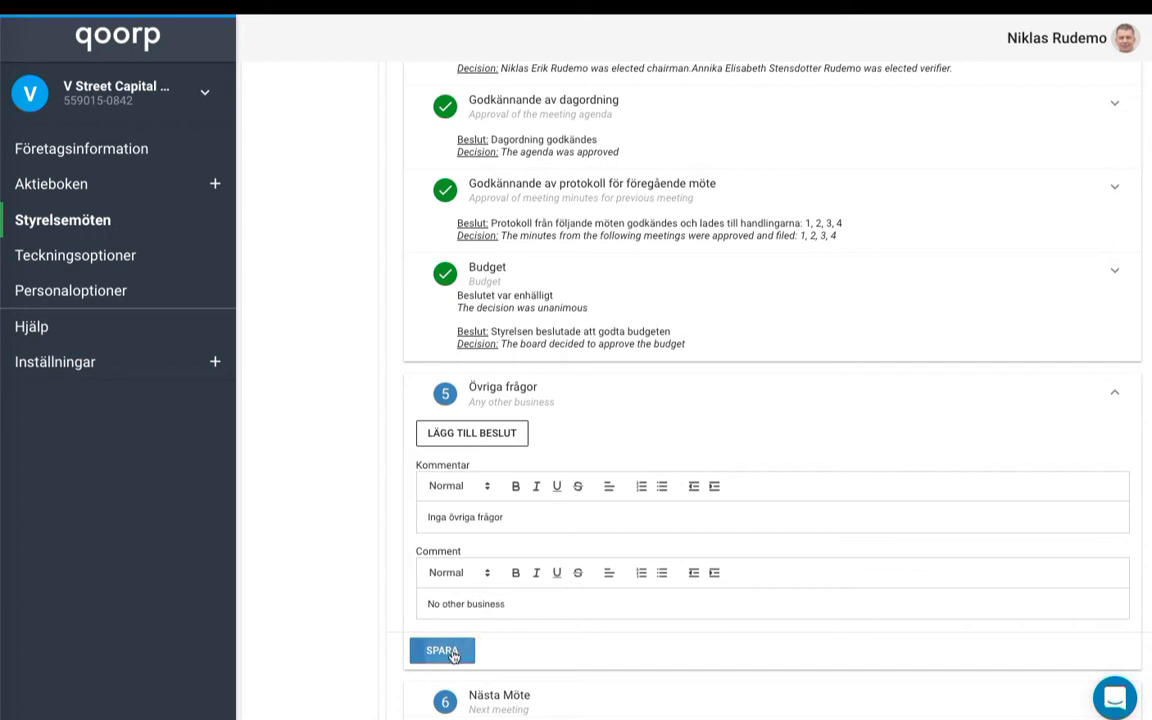
left_click(448, 652)
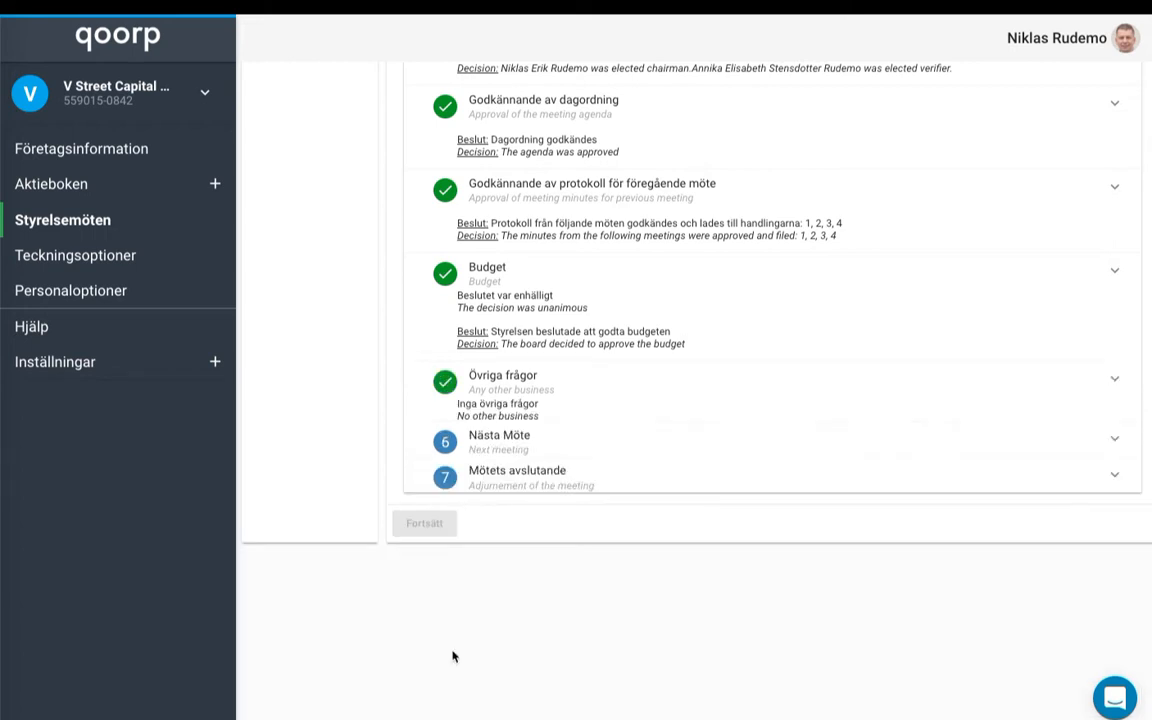
Step: Under item 6, Nästa Möte, add physical meeting 6 on 2019-07-01 at 12:00 with the Standardmöte template, and approve the item
left_click(456, 446)
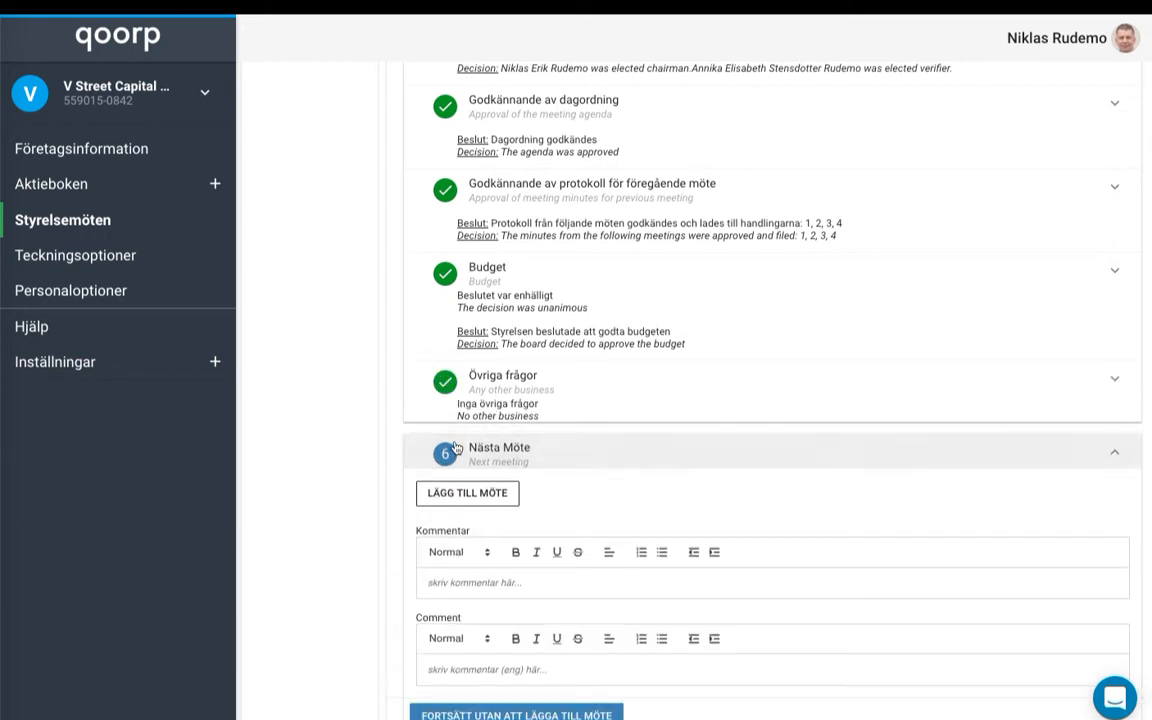
left_click(497, 494)
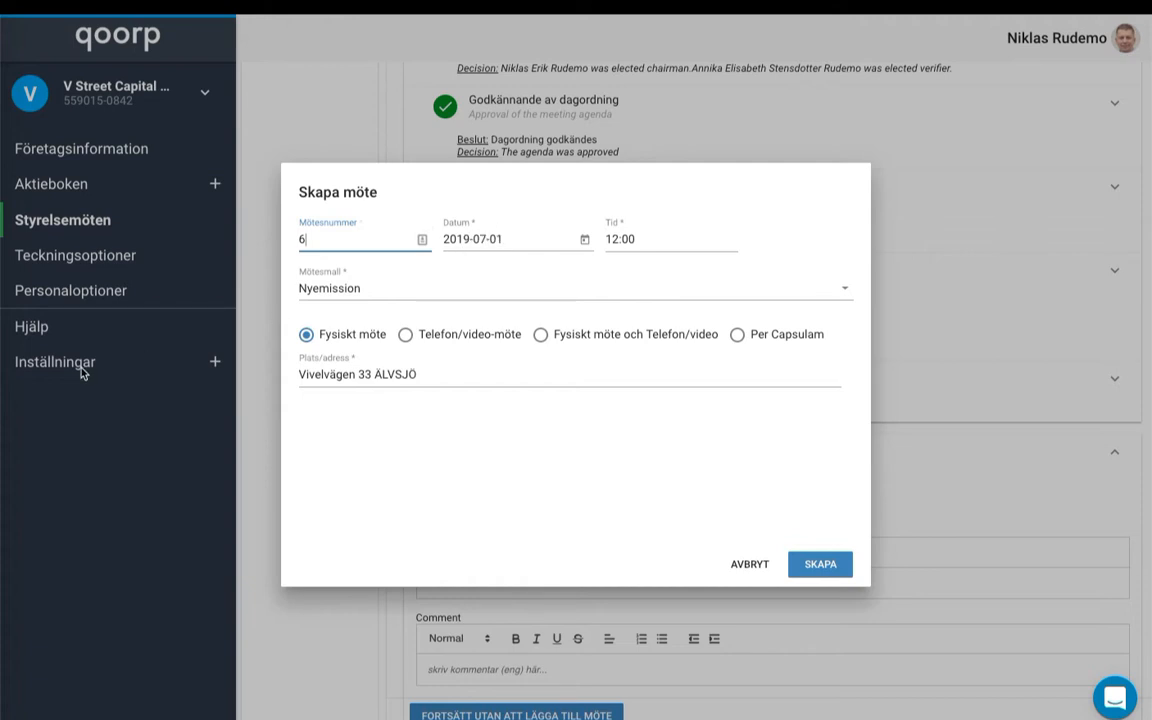
left_click(399, 297)
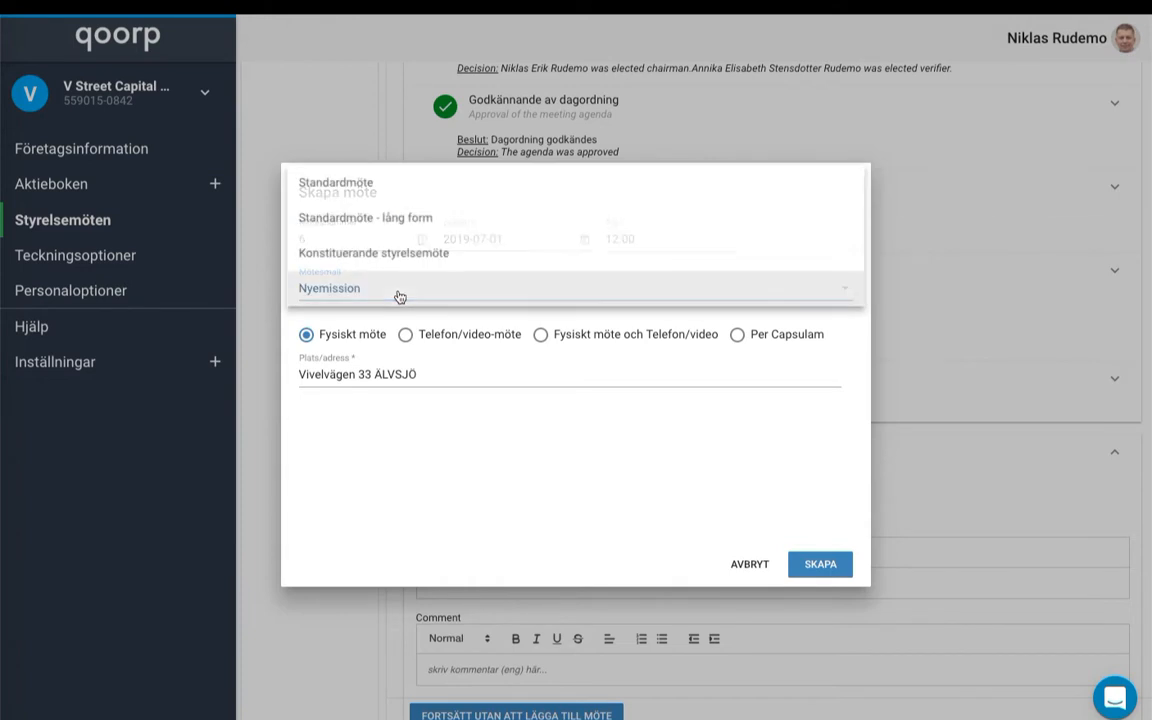
left_click(372, 182)
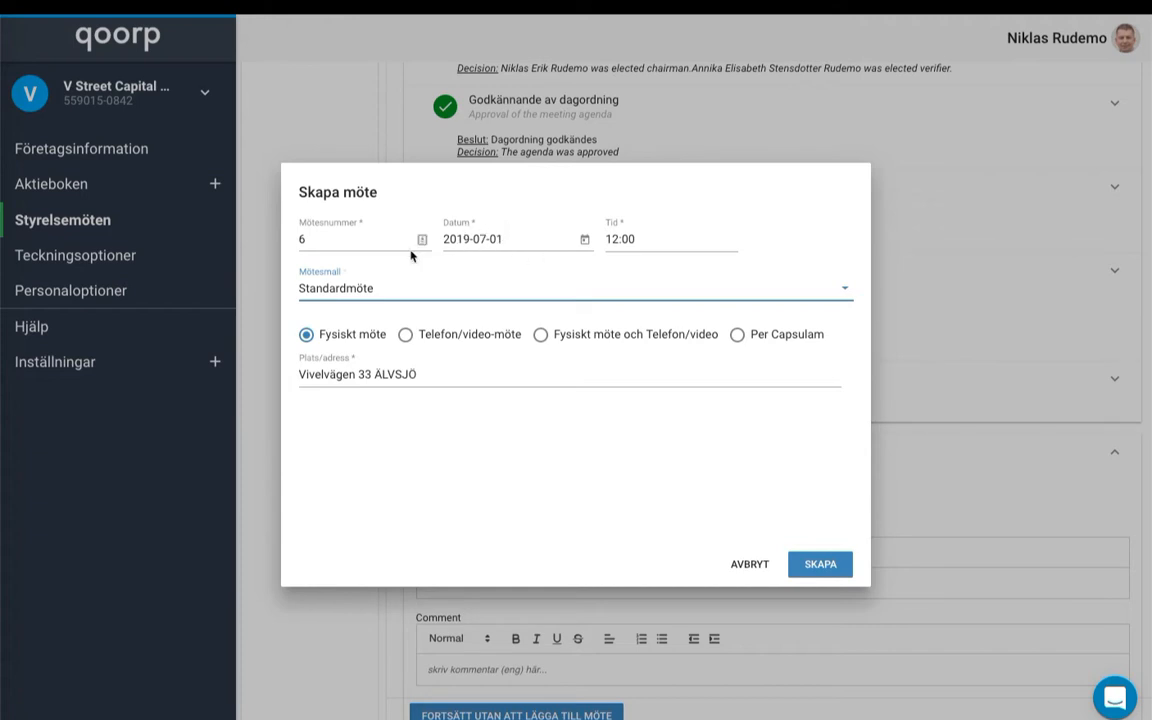
left_click(808, 570)
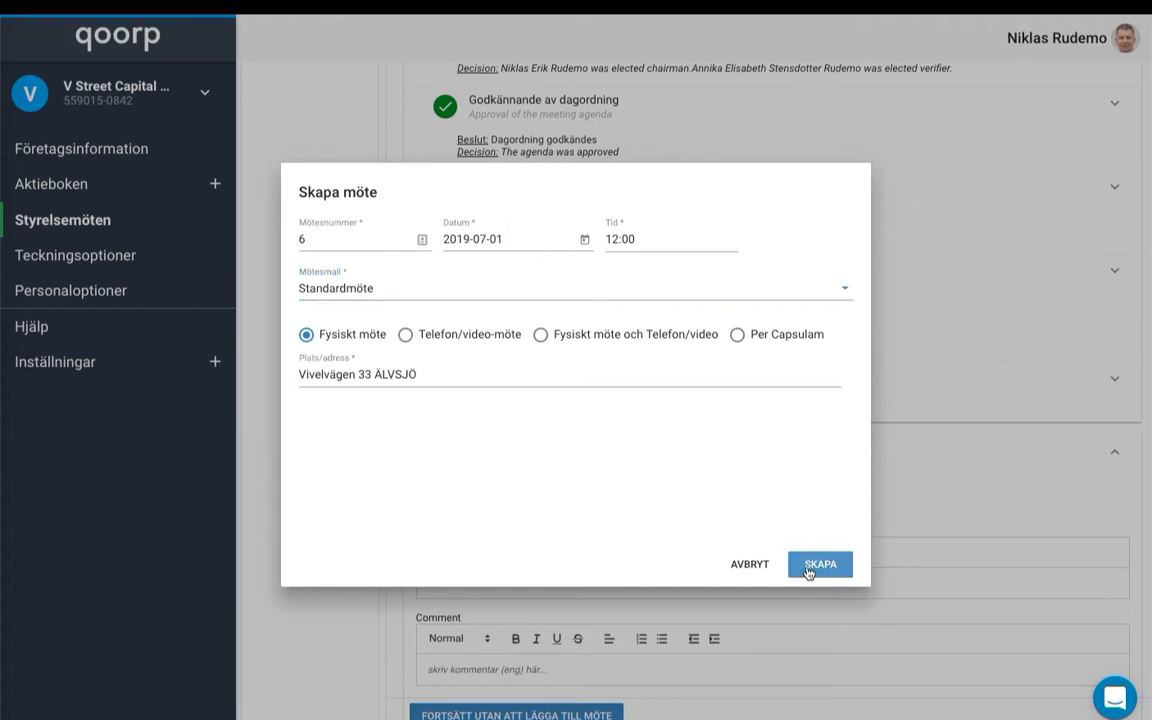
scroll(600, 620, "down", 3)
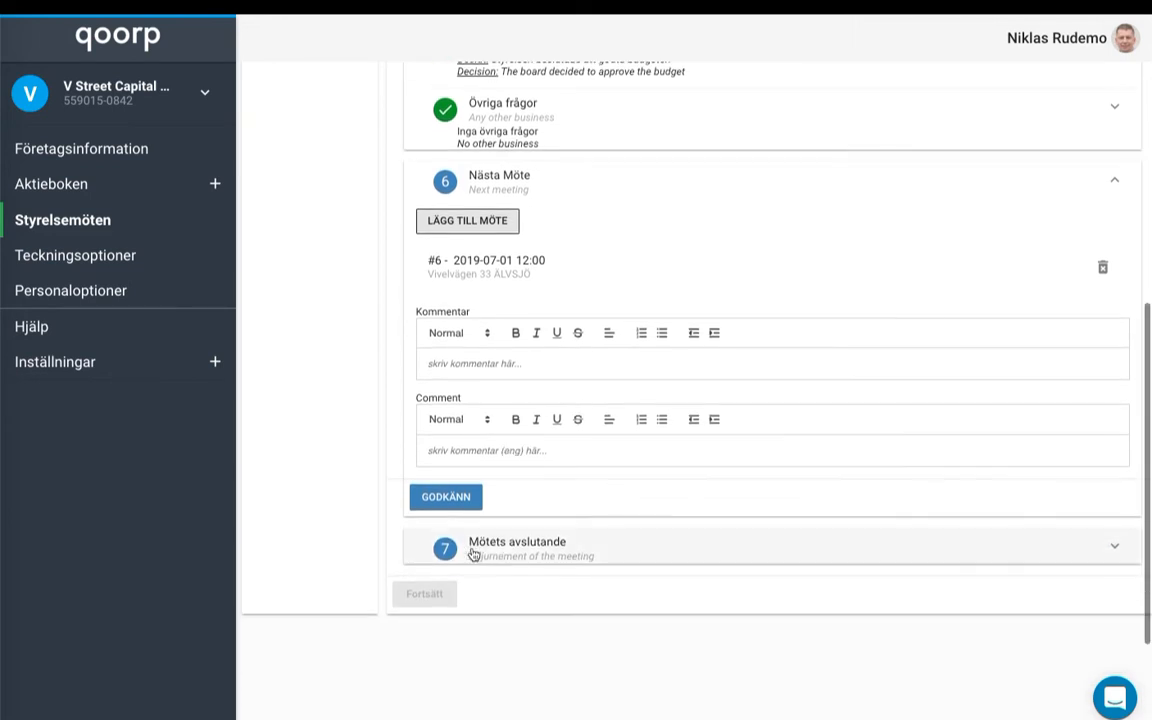
left_click(450, 500)
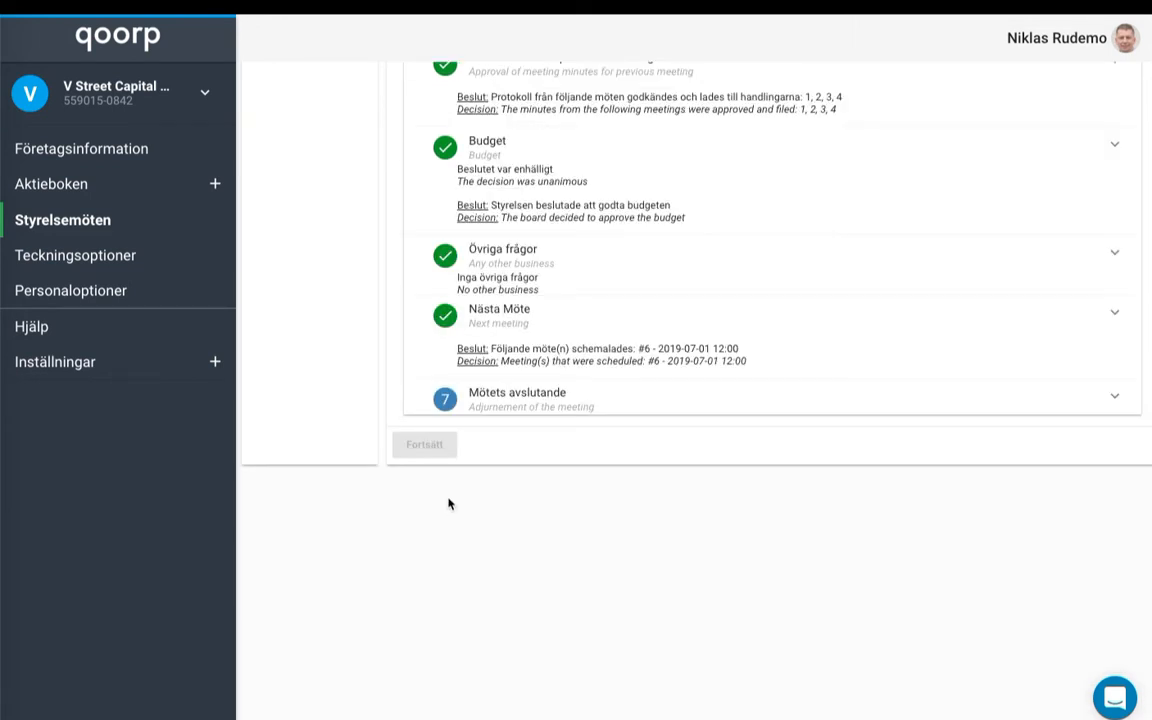
Step: Adjourn the meeting under item 7, Mötets avslutande, without comments, and continue to the documents
left_click(485, 398)
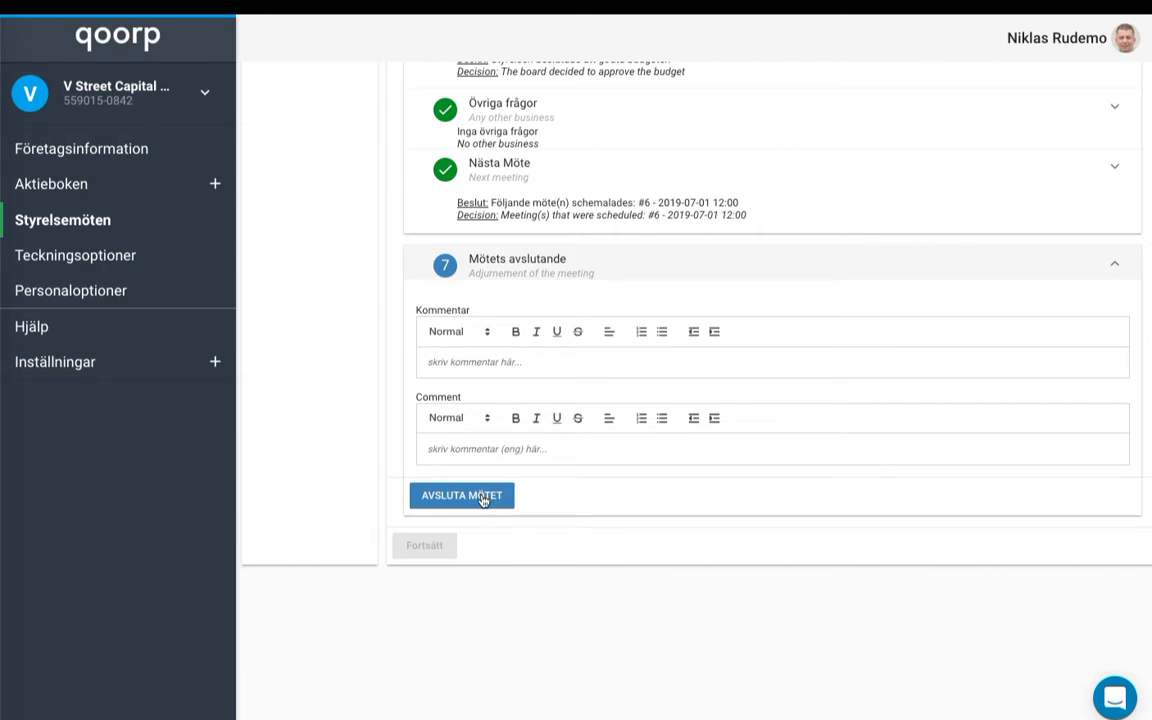
left_click(481, 497)
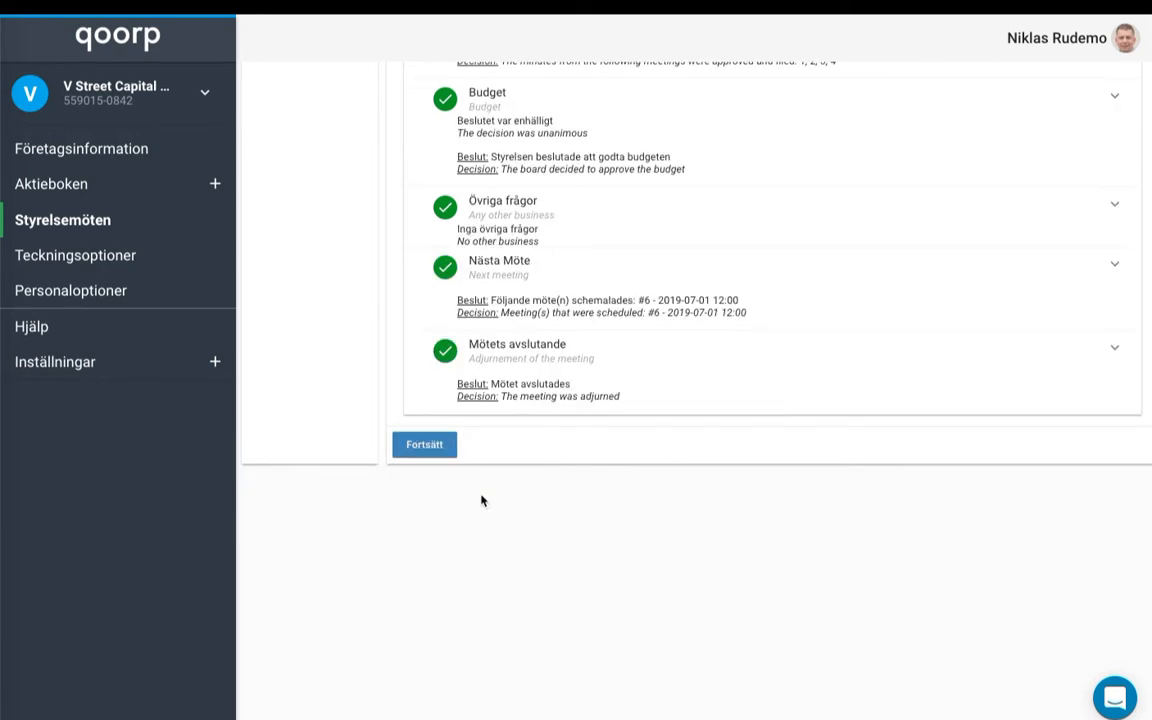
left_click(436, 450)
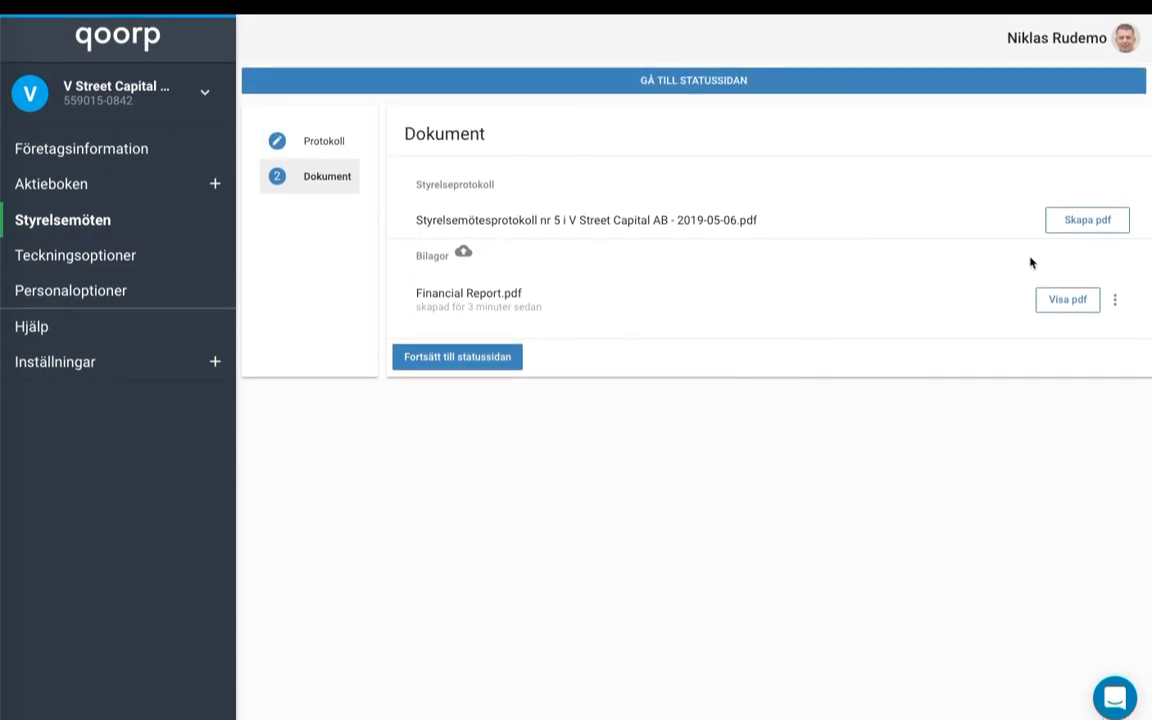
Step: Create the PDF of the board minutes for digital signing, with Financial Report.pdf included as an attachment
left_click(1078, 230)
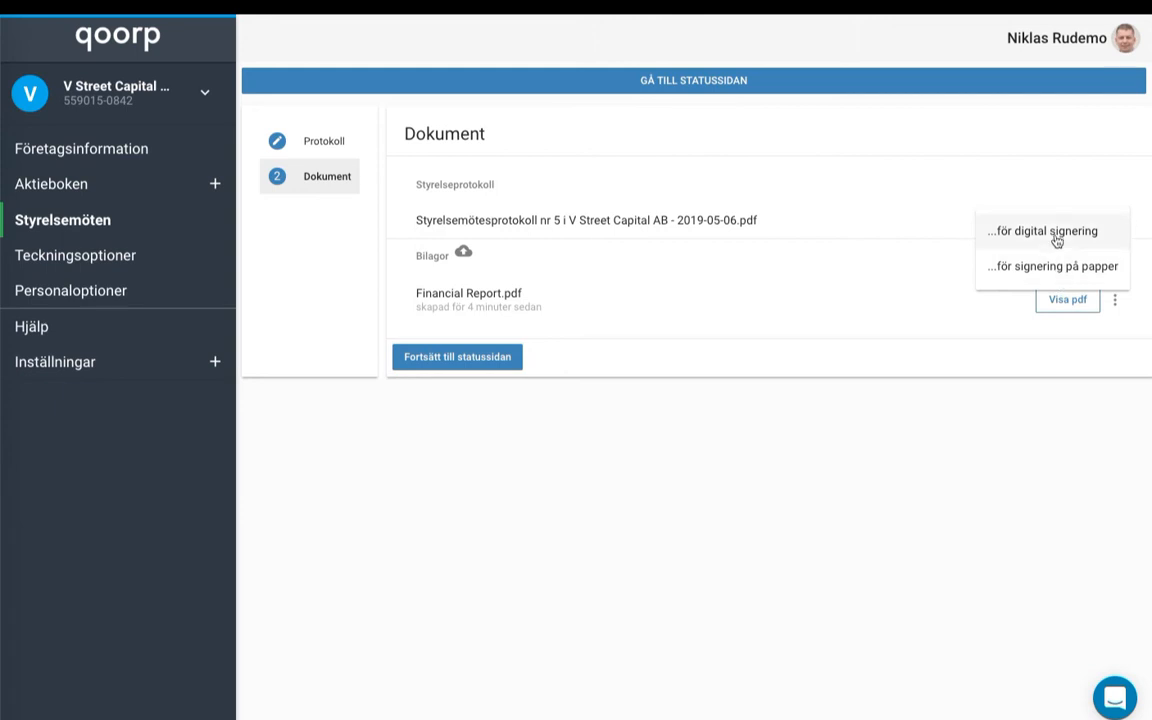
left_click(1057, 240)
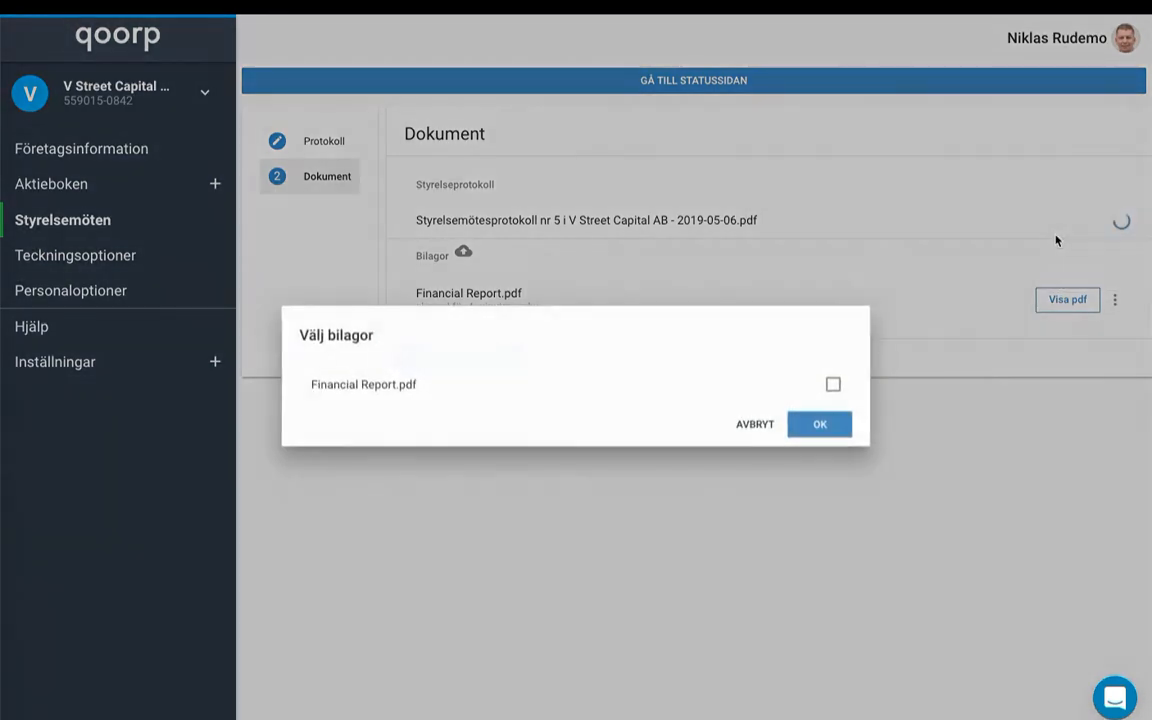
left_click(835, 386)
left_click(826, 428)
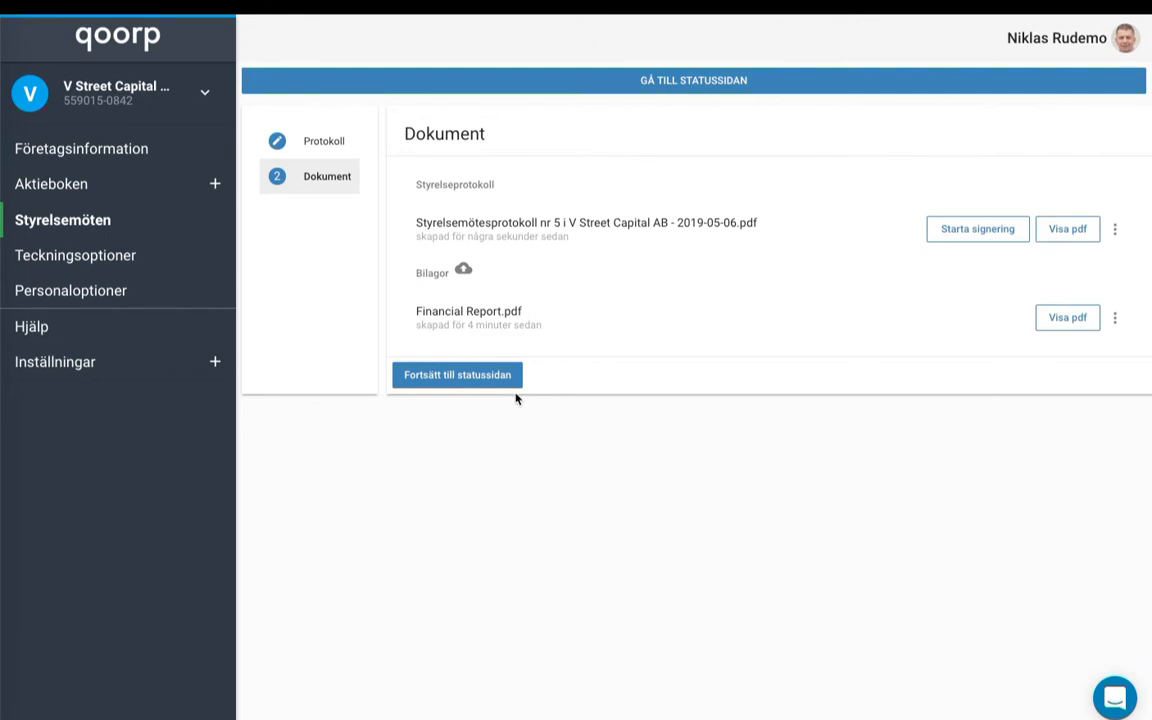
Step: Start the signing process for the minutes PDF with BankID for both signatories, and continue to the meeting's status page
left_click(993, 240)
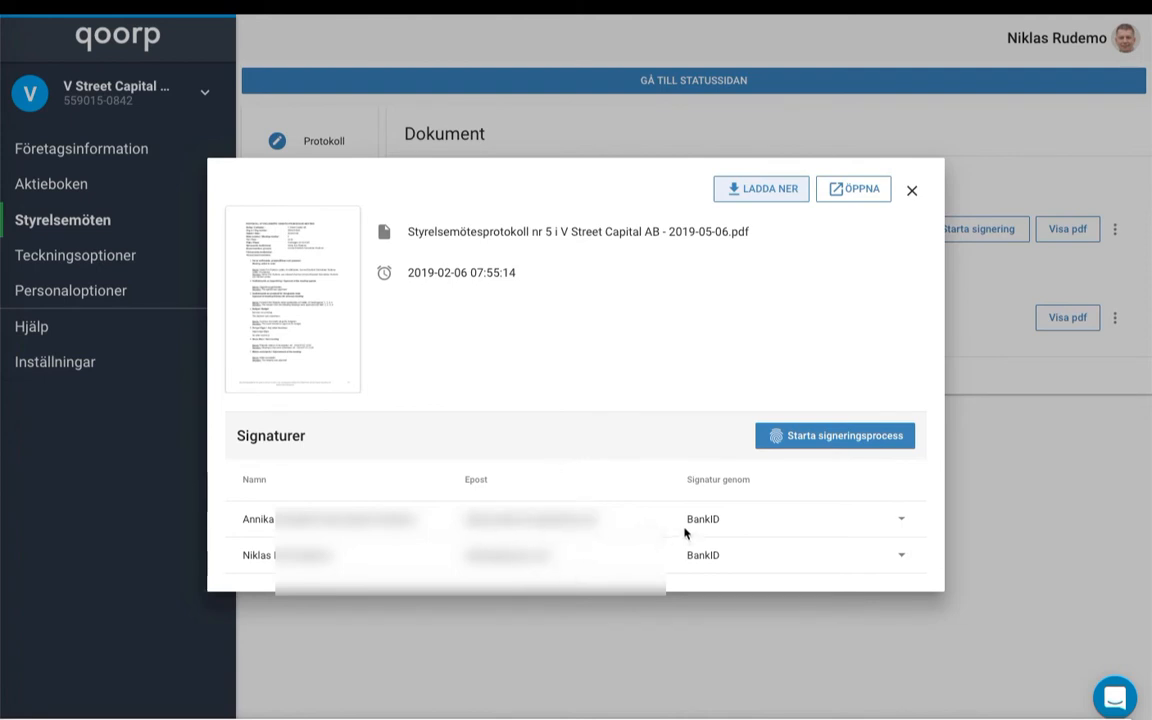
left_click(839, 440)
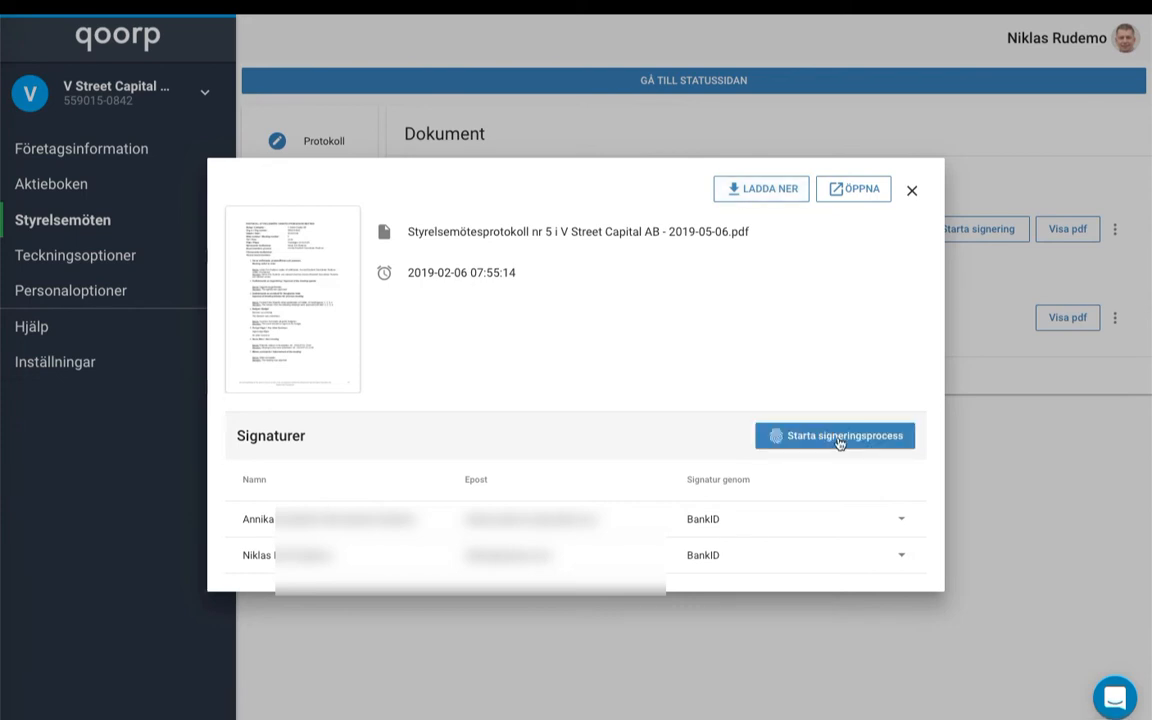
left_click(838, 441)
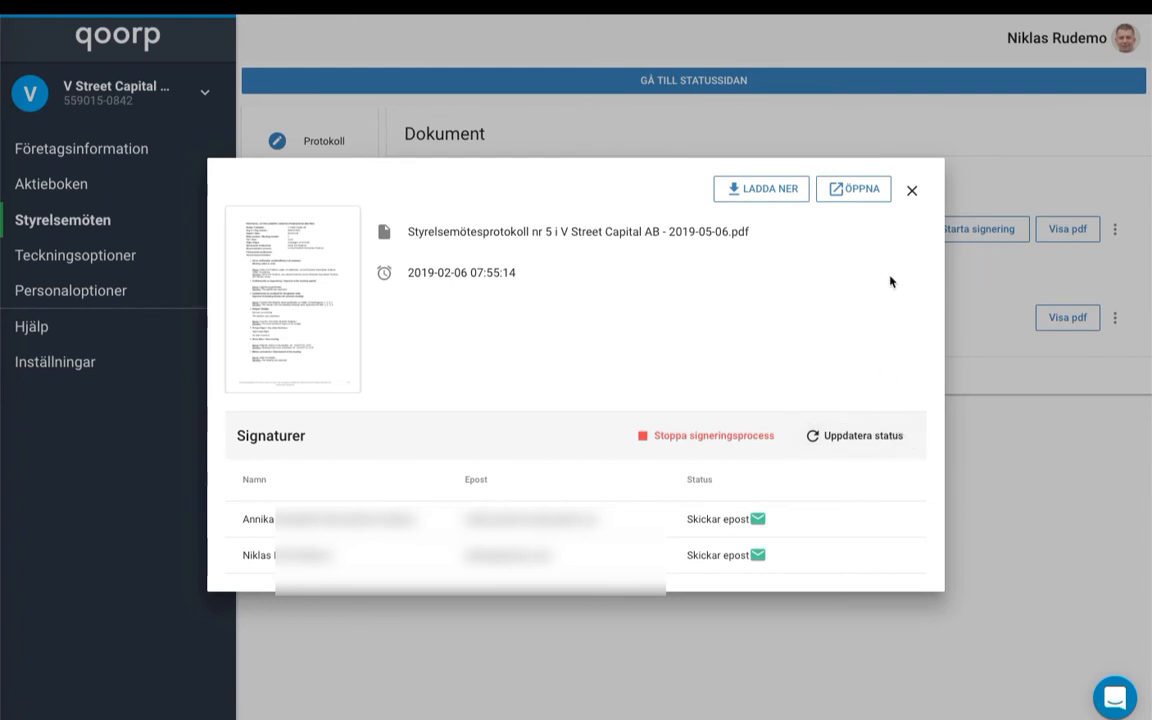
left_click(913, 189)
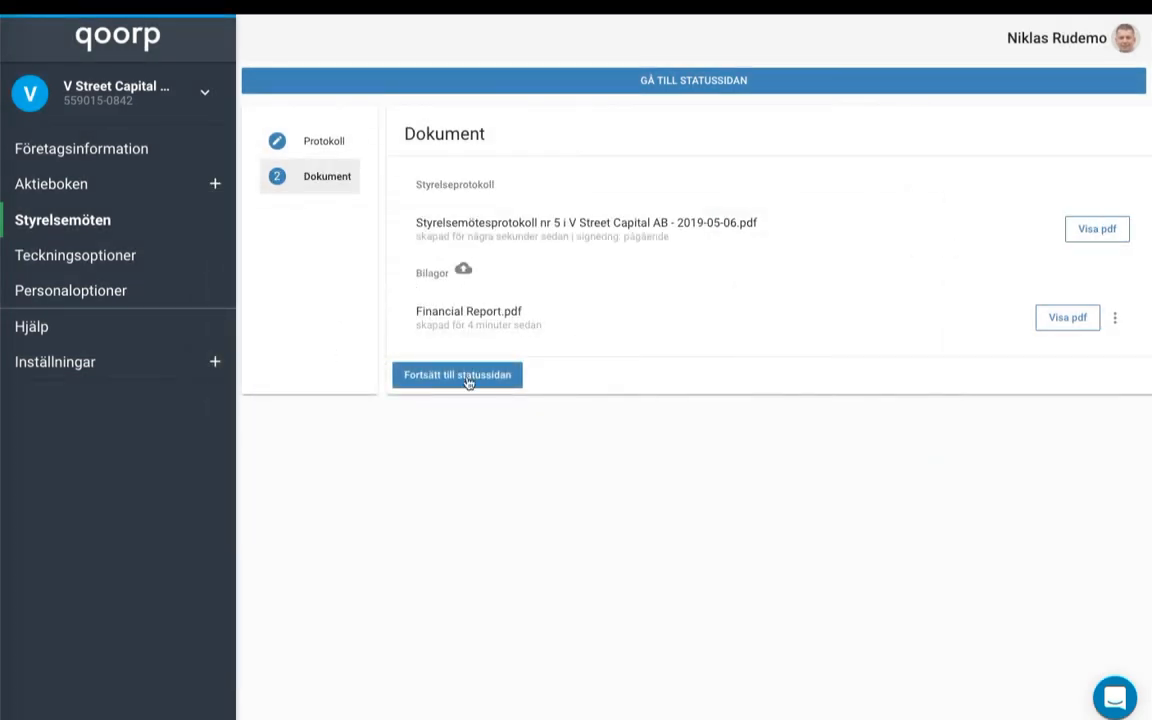
left_click(460, 375)
Step: Update the signature status of the minutes and review the documents, signatures and protocol on the status page
scroll(610, 365, "down", 3)
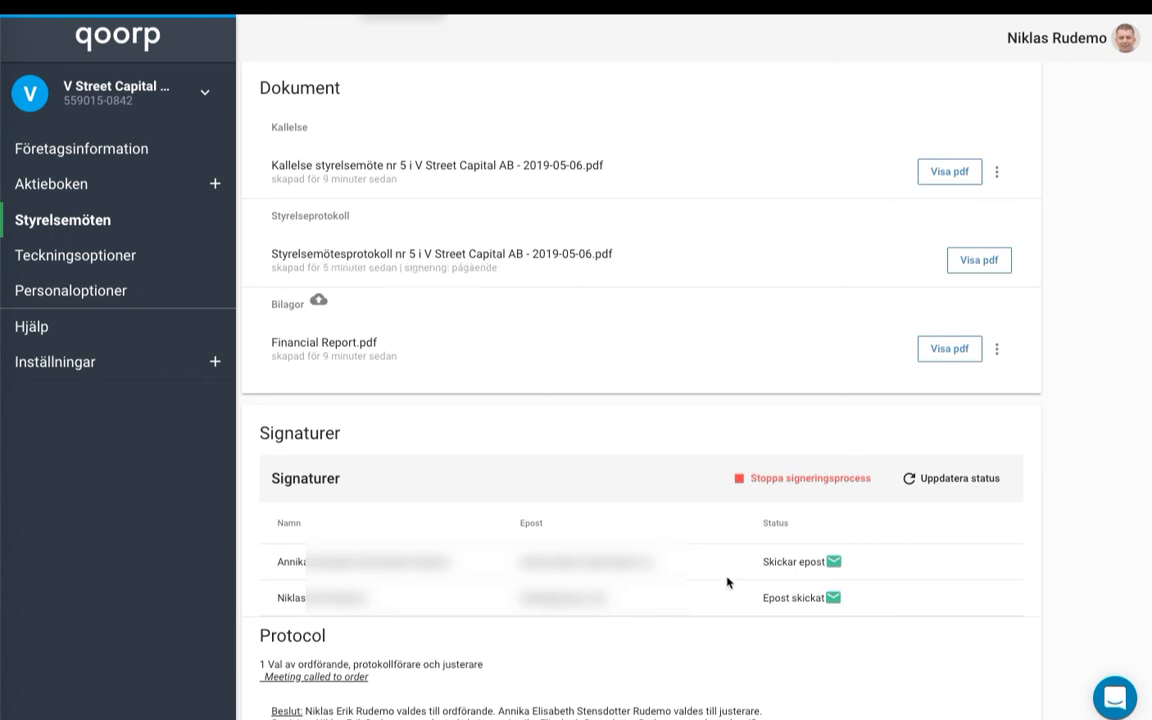
left_click(962, 482)
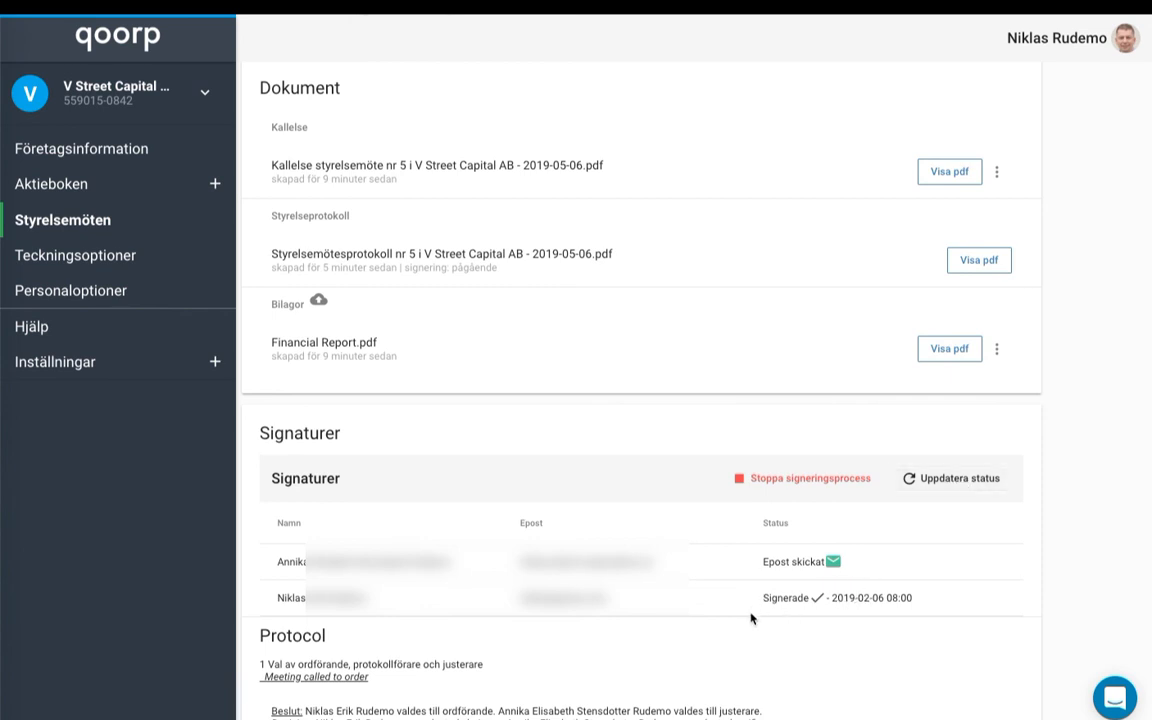
scroll(760, 596, "down", 6)
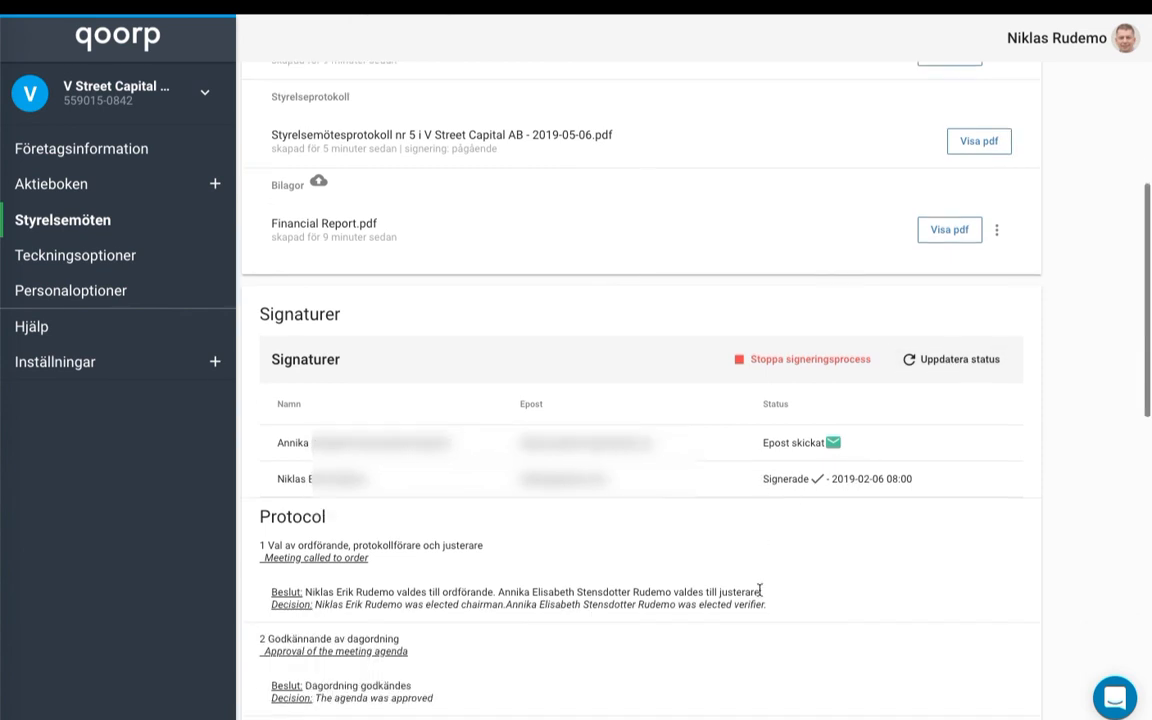
scroll(760, 596, "down", 3)
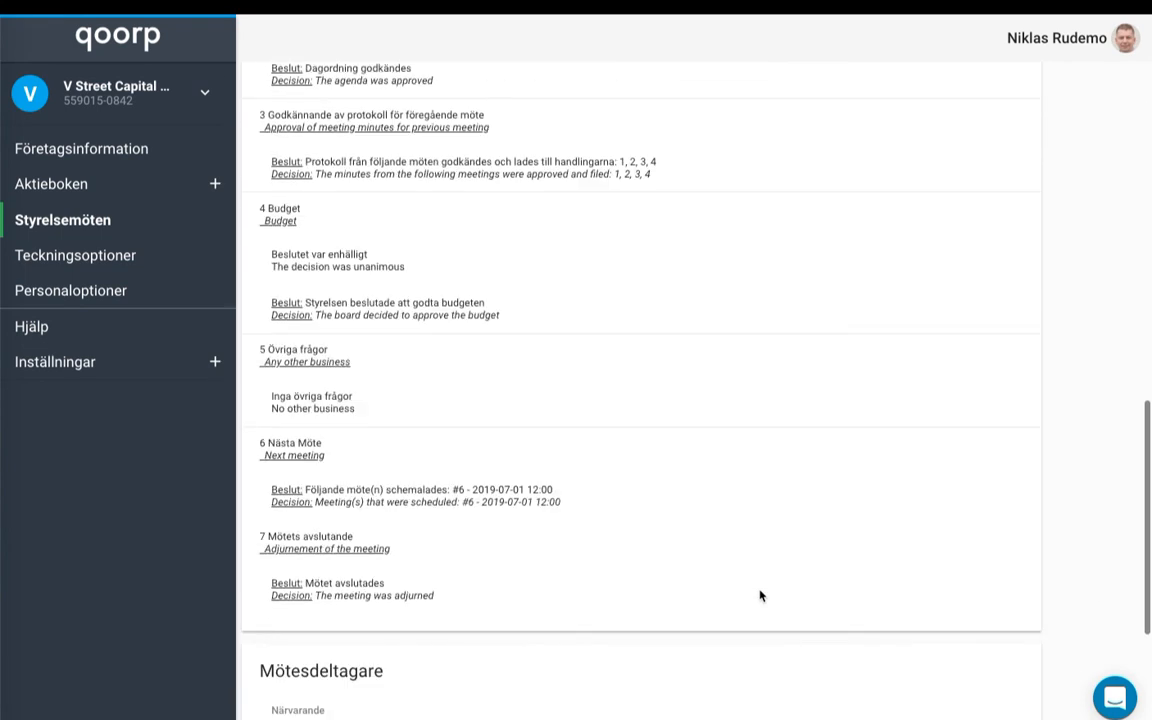
scroll(760, 596, "up", 15)
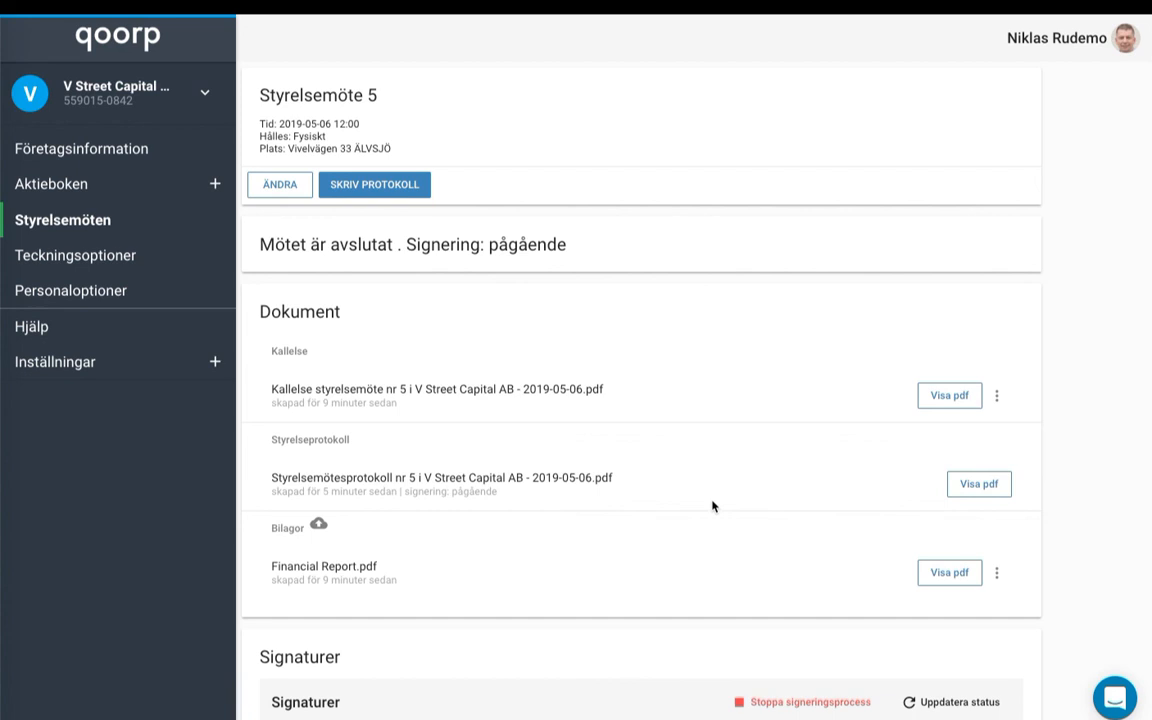
scroll(712, 506, "down", 3)
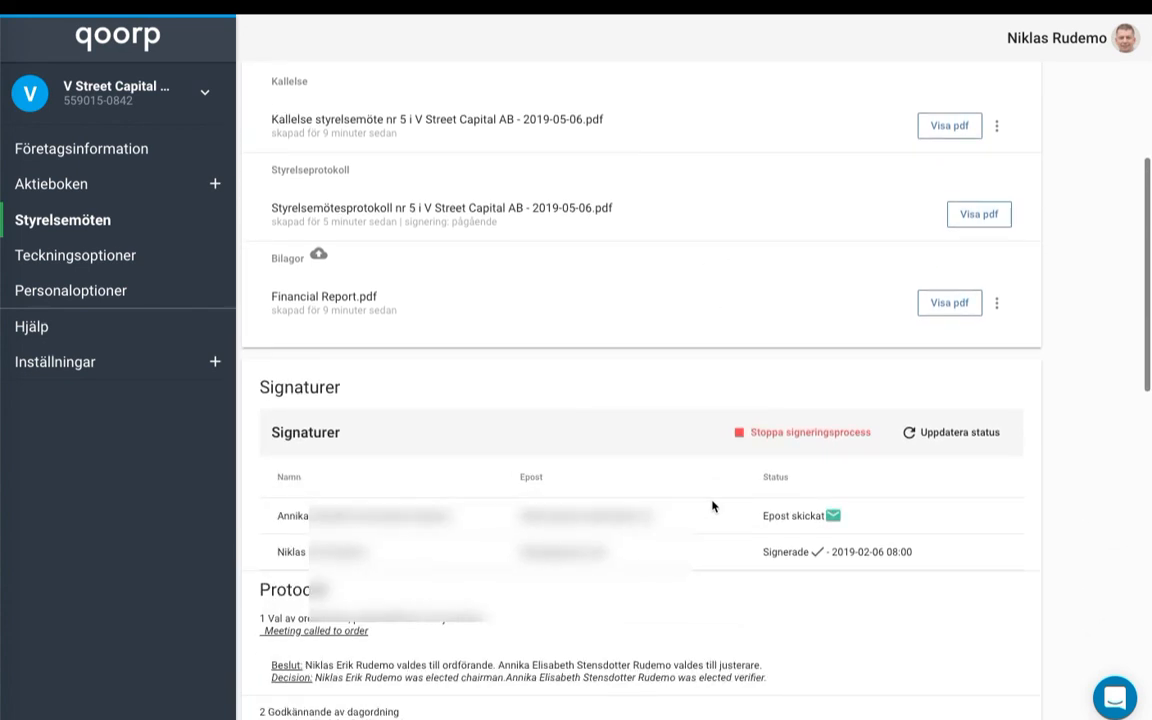
scroll(712, 506, "down", 4)
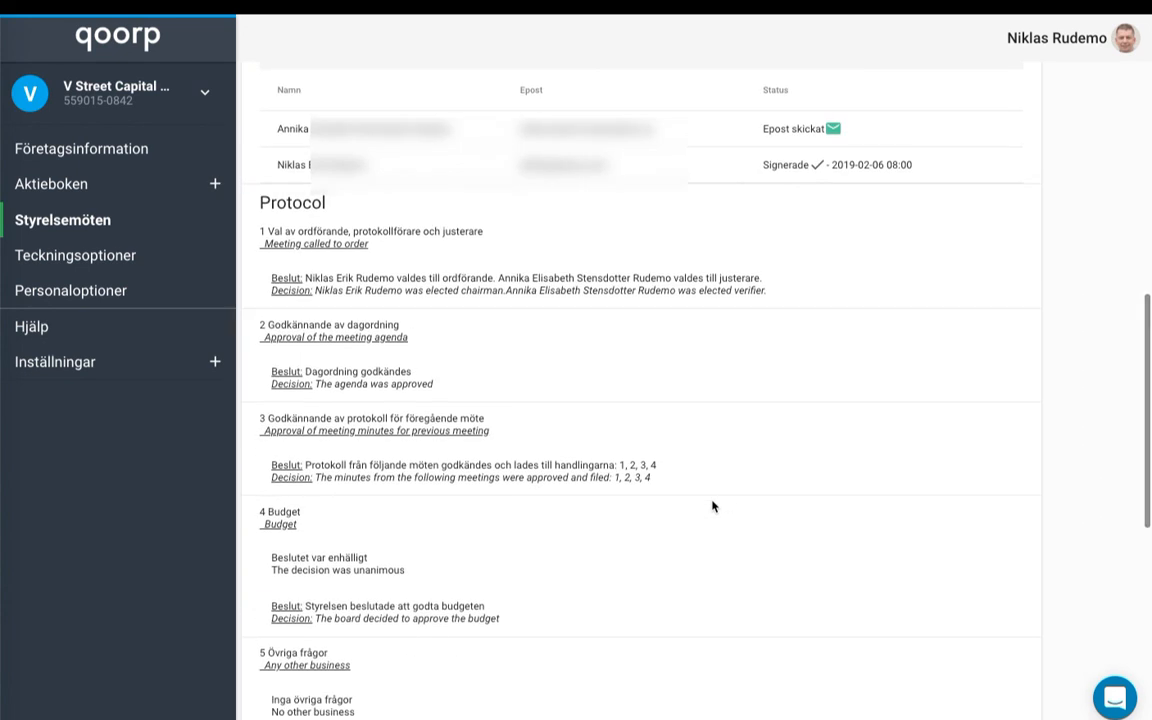